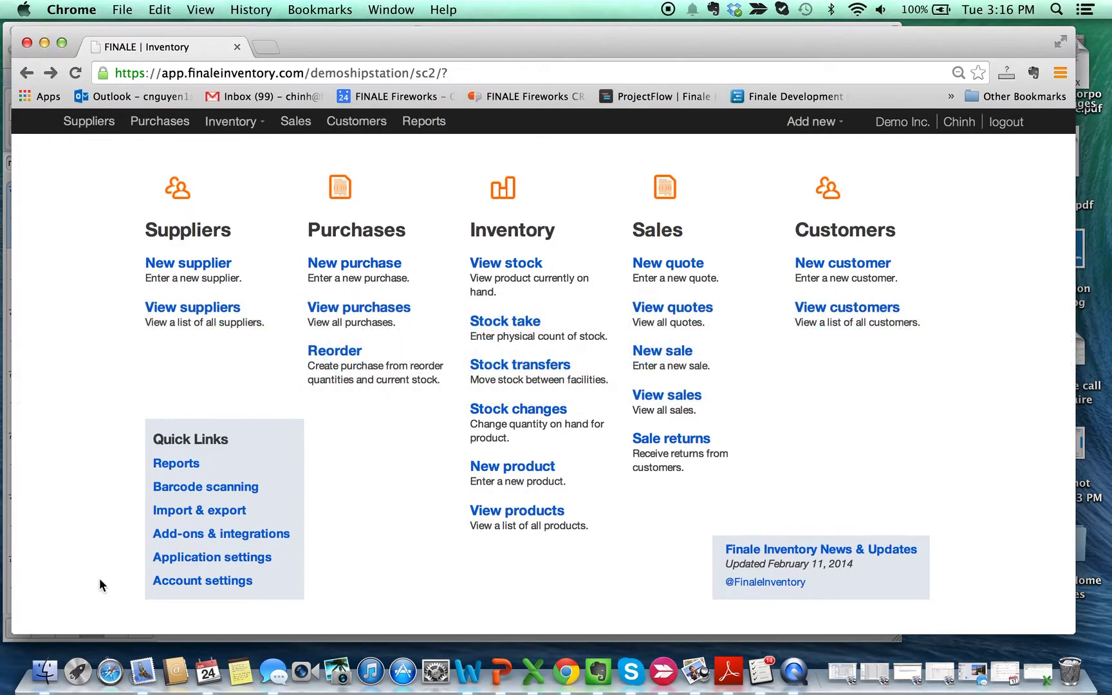
Open Red Polo Shirt (10030) from the stock list and review its Custom fields section
left_click(484, 269)
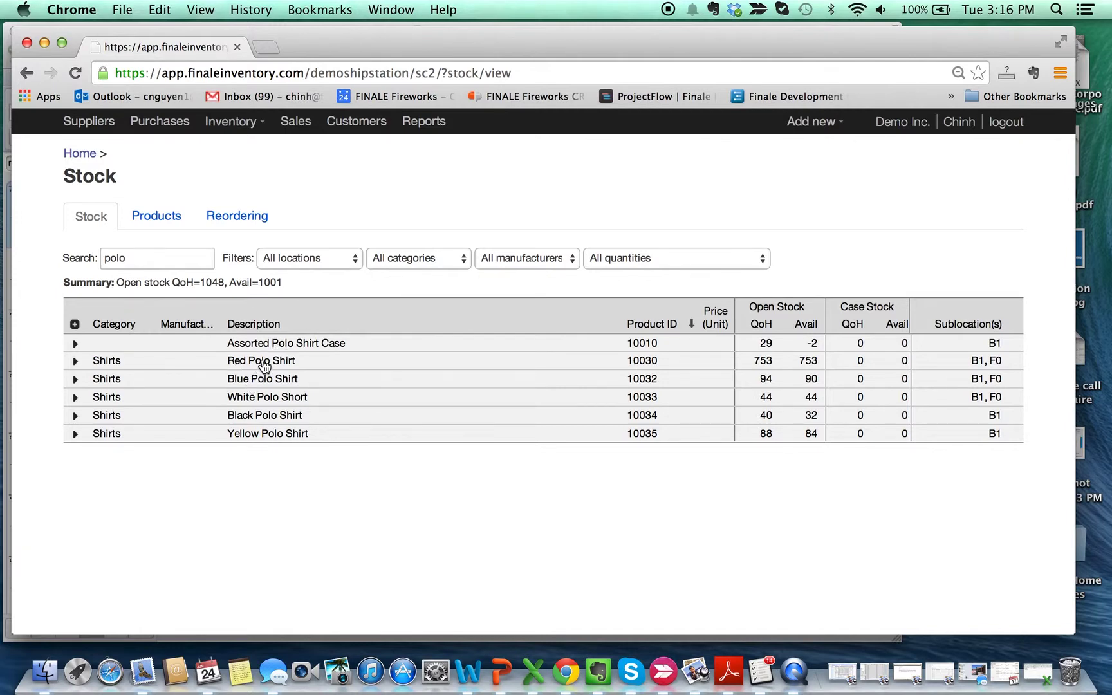
left_click(263, 366)
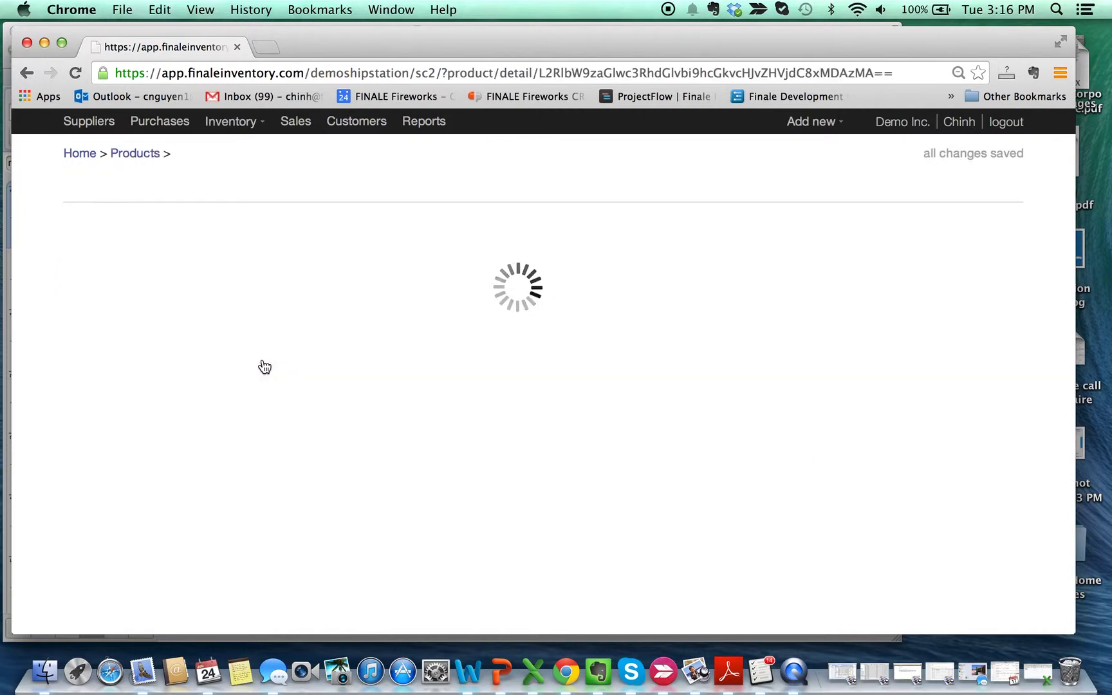
scroll(394, 424, "down", 5)
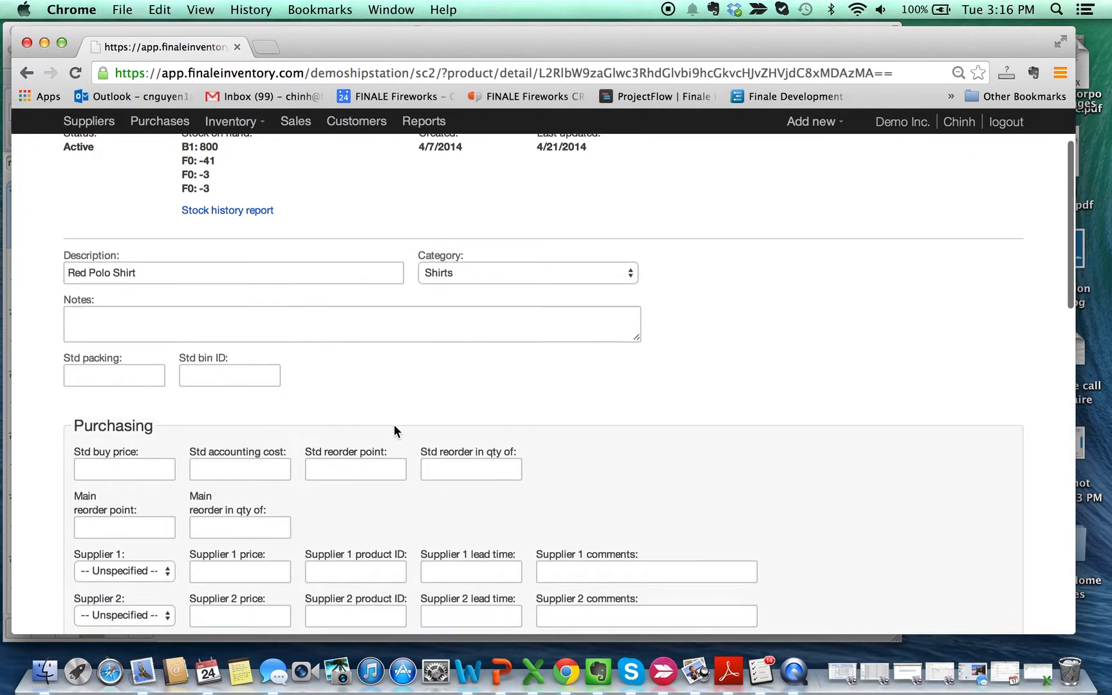
scroll(394, 424, "down", 3)
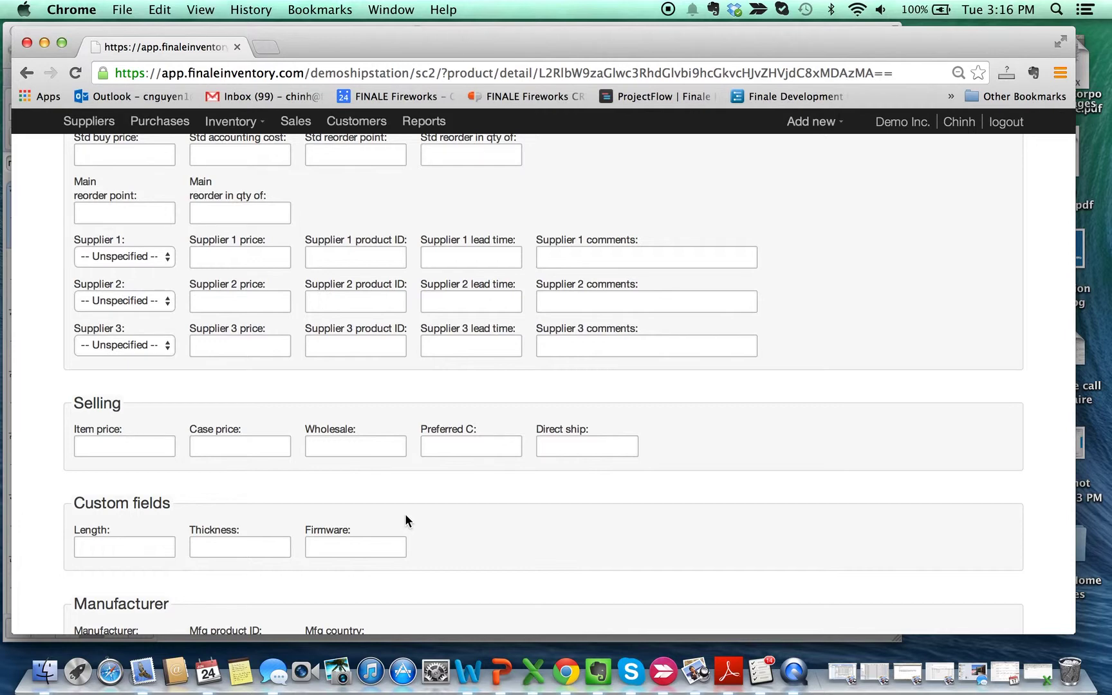
scroll(404, 514, "up", 10)
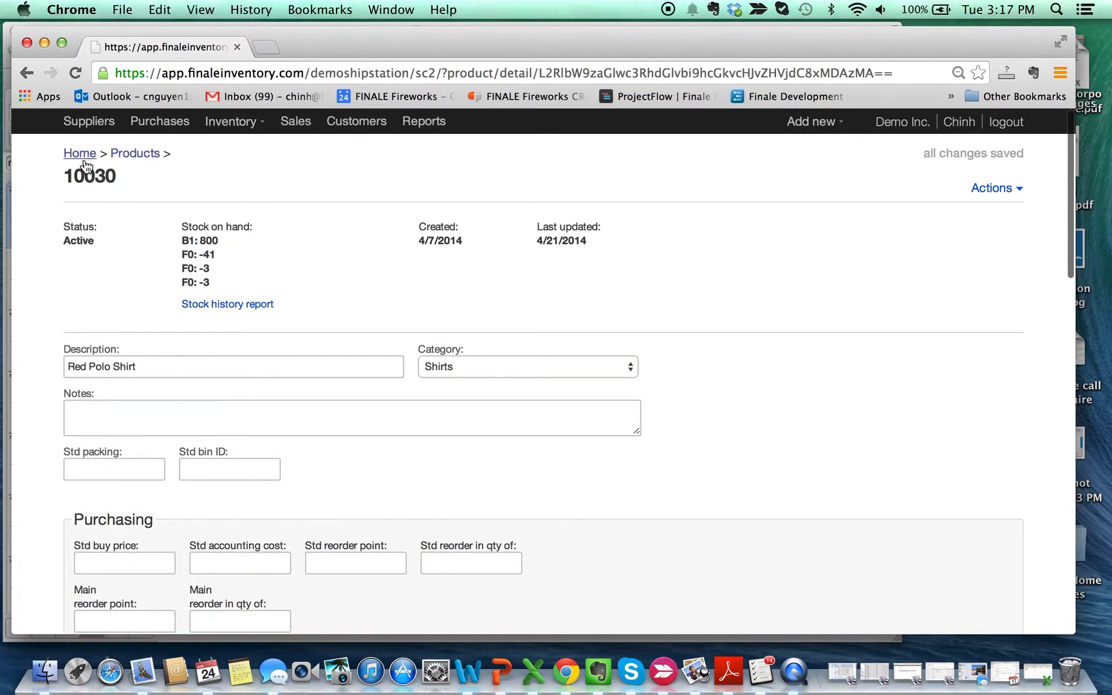
Go to the Product settings in Application settings and reach the Custom fields section
left_click(79, 154)
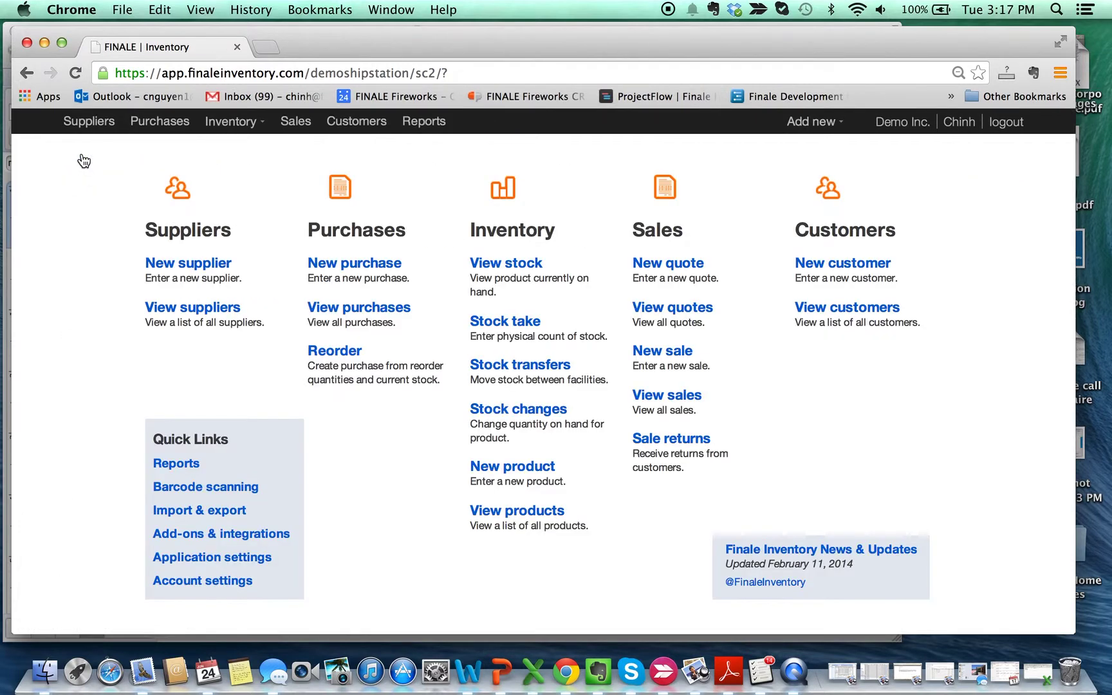
left_click(207, 558)
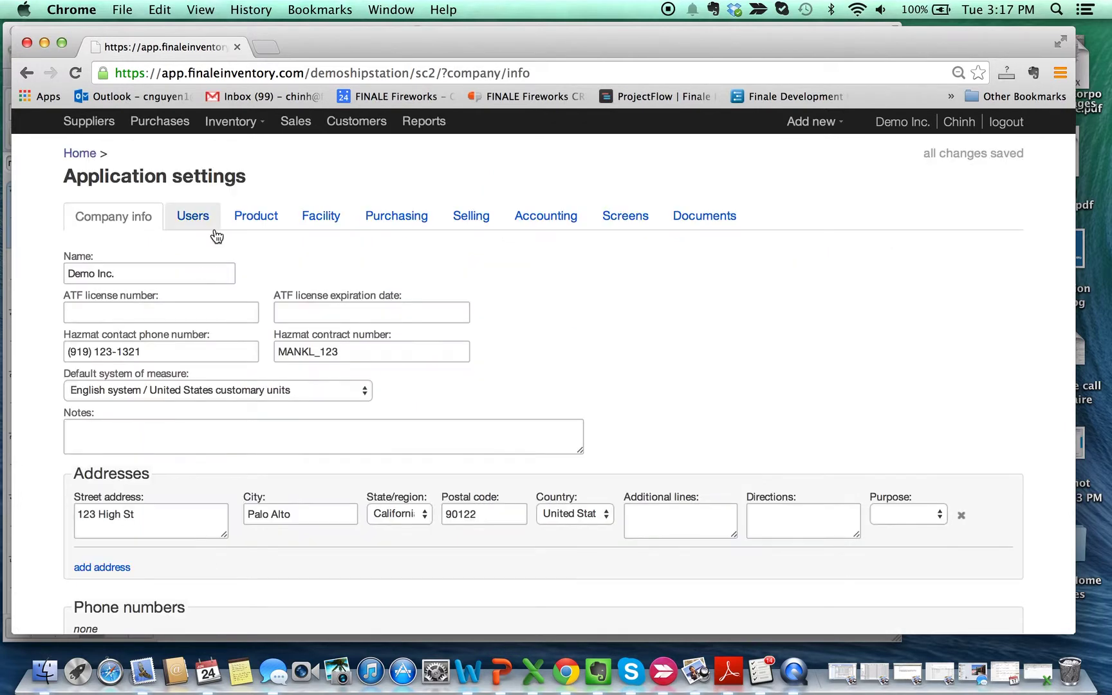
left_click(253, 219)
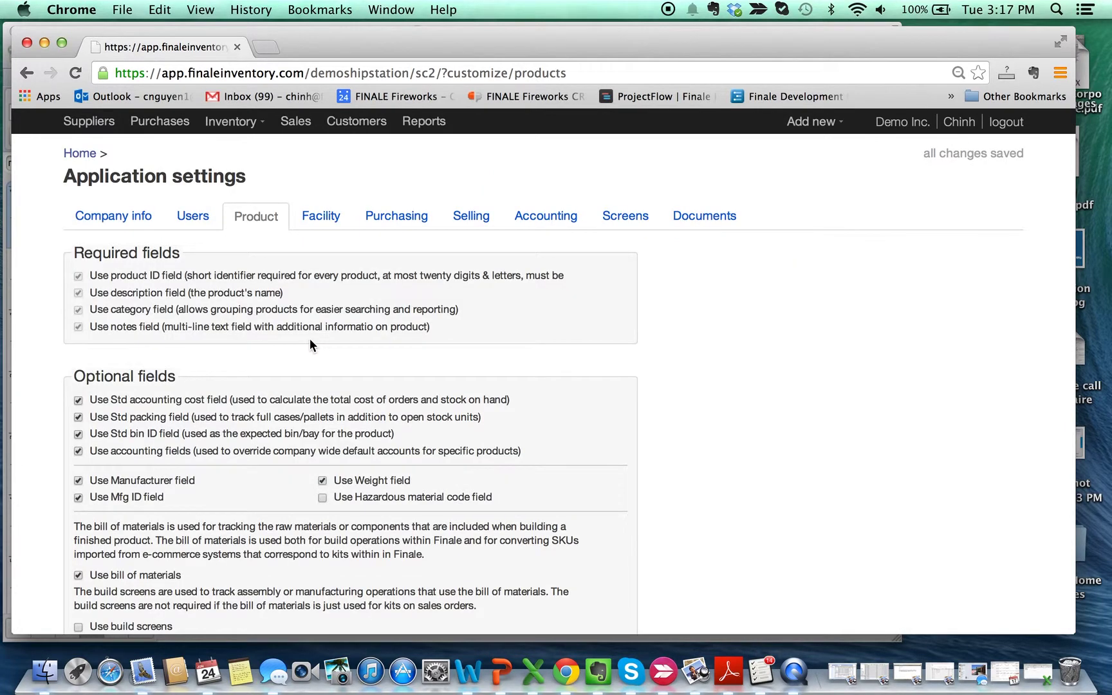
scroll(310, 340, "down", 5)
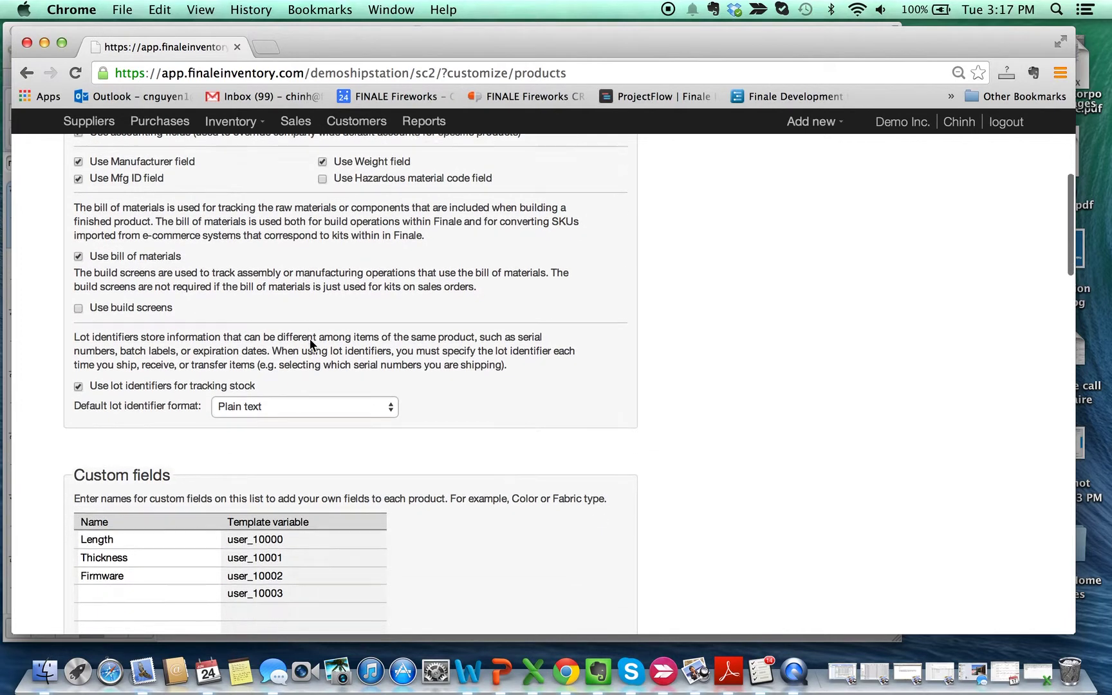
scroll(309, 338, "down", 3)
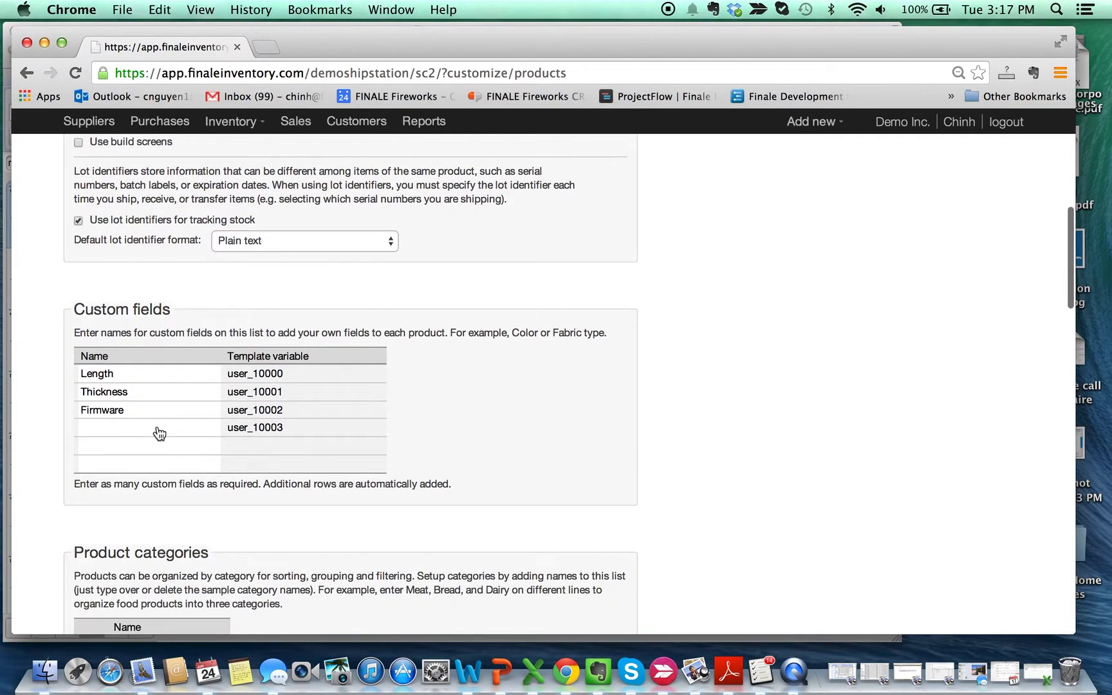
Add custom fields 'Material' and 'Care Instructions' and save the product settings
left_click(159, 435)
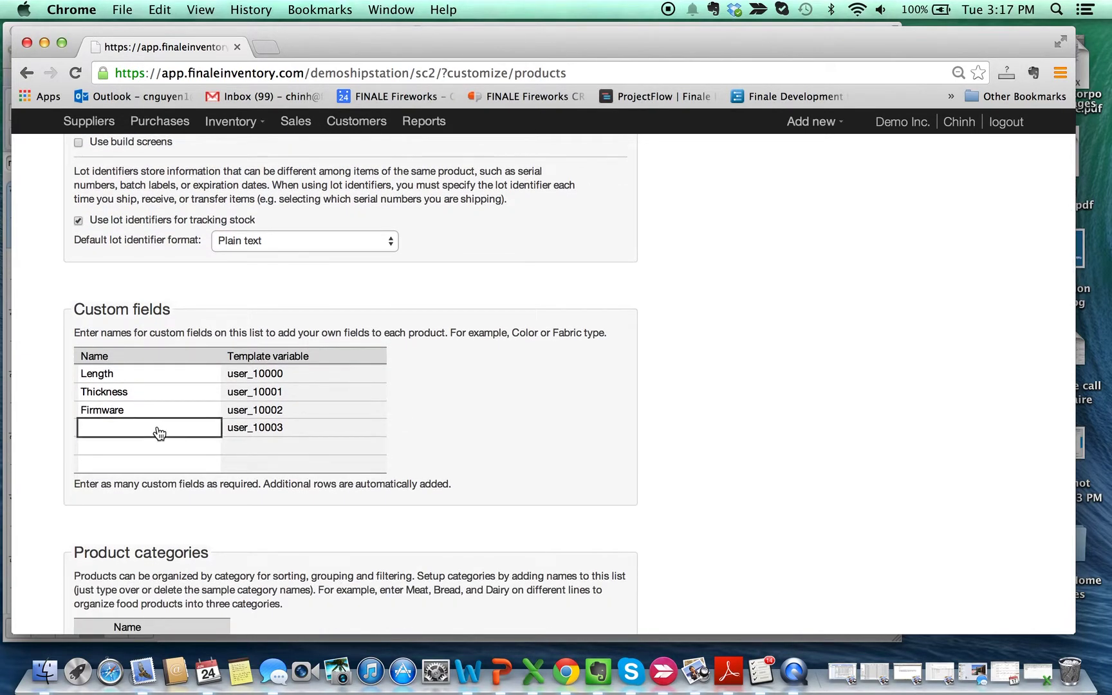
type("Art")
key("BackSpace")
key("BackSpace")
key("BackSpace")
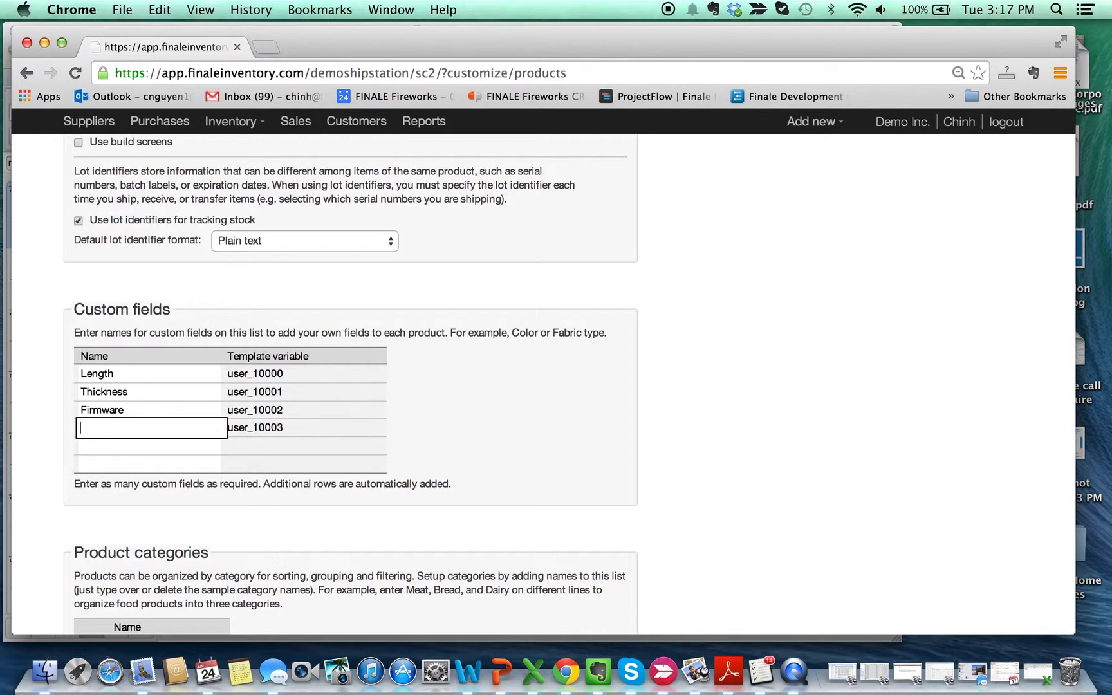
type("Material")
key("Return")
type("Care")
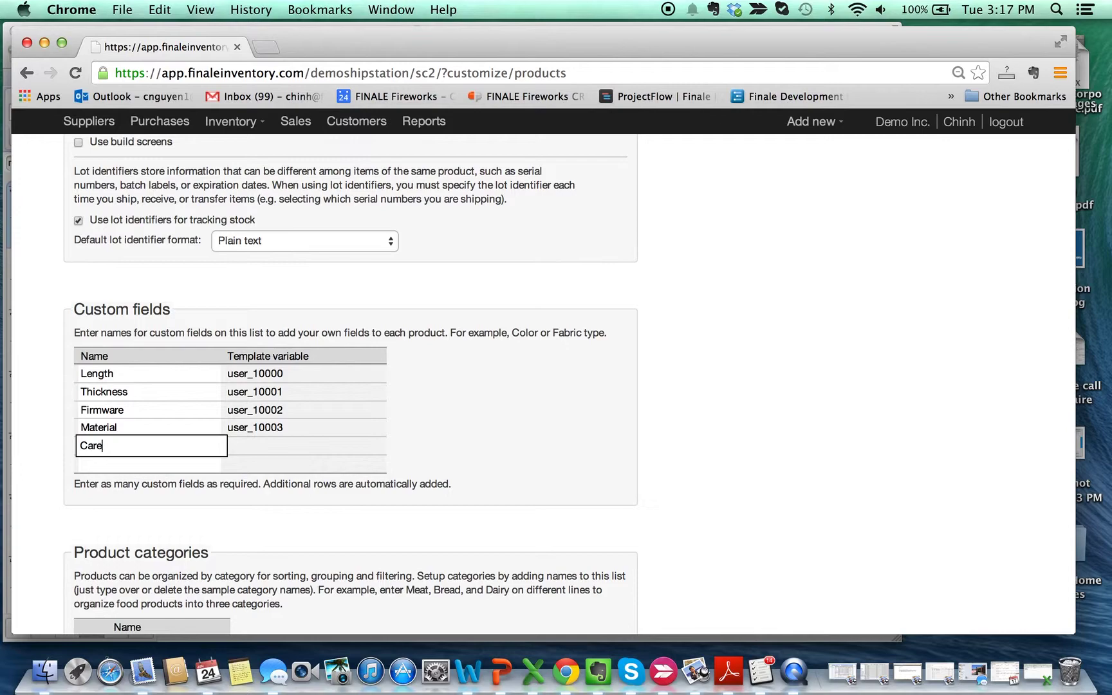
type(" Instructions")
key("Return")
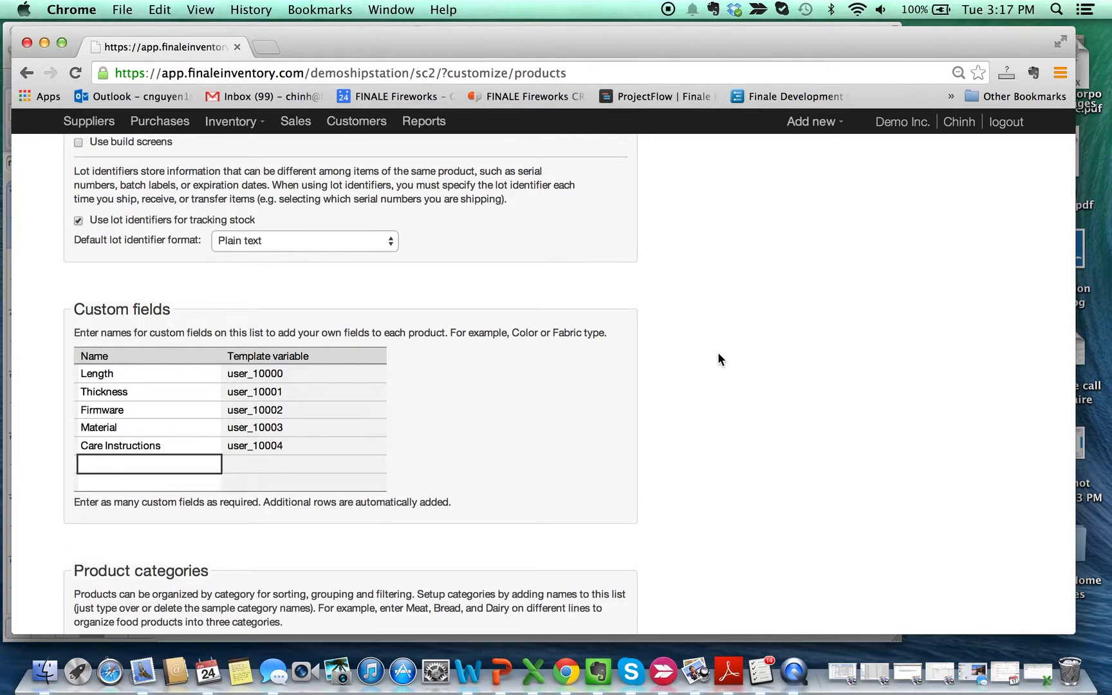
scroll(718, 357, "up", 10)
left_click(995, 153)
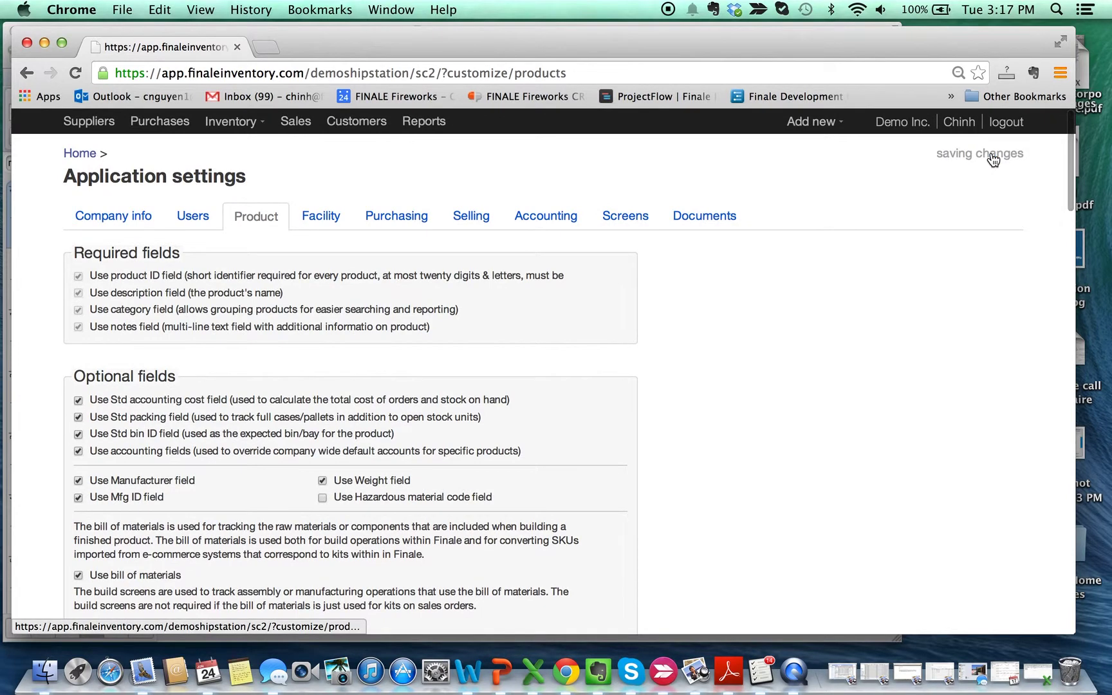
Check that Blue Polo Shirt shows Material and Care Instructions fields, then return to the polo stock list
left_click(91, 152)
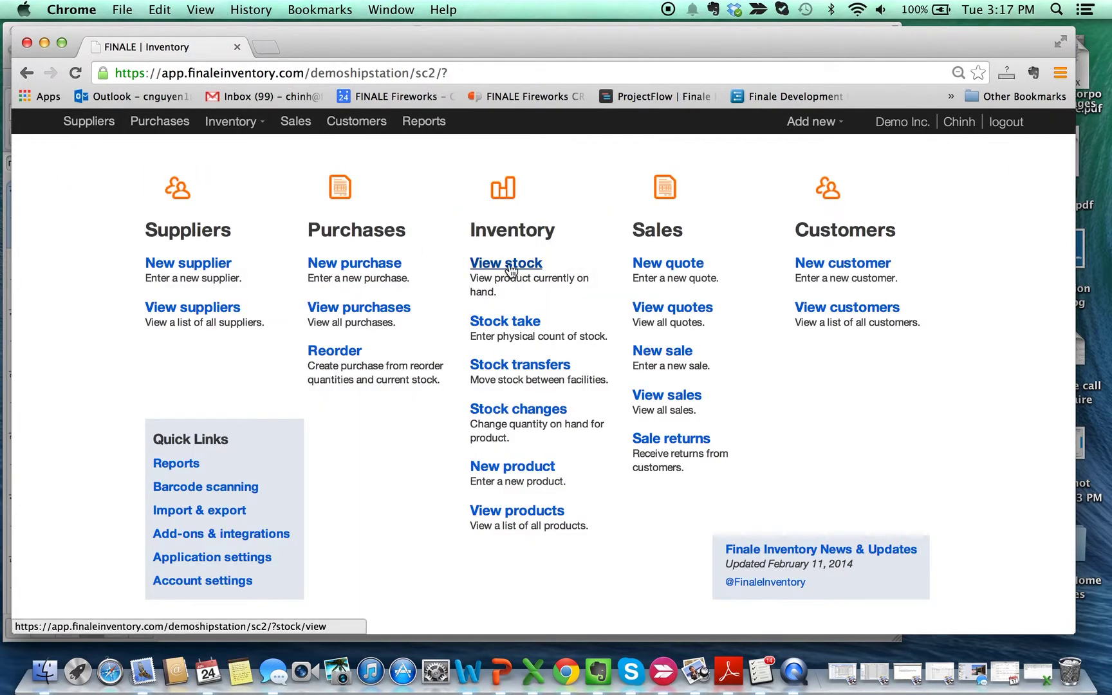
left_click(508, 264)
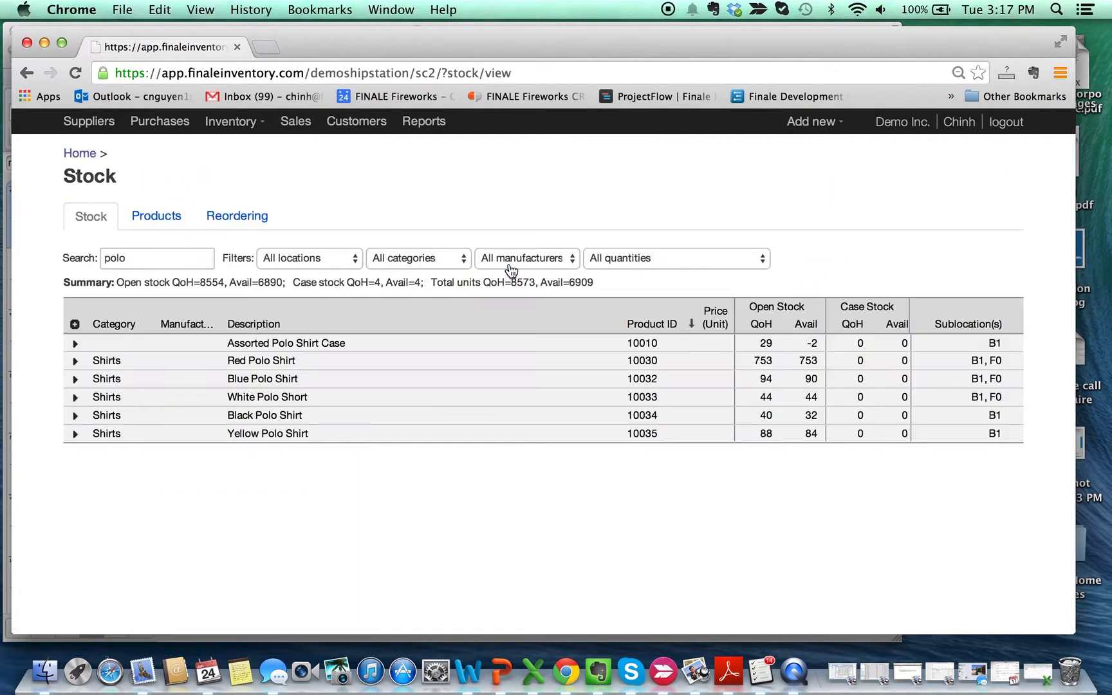
left_click(257, 380)
scroll(258, 379, "down", 5)
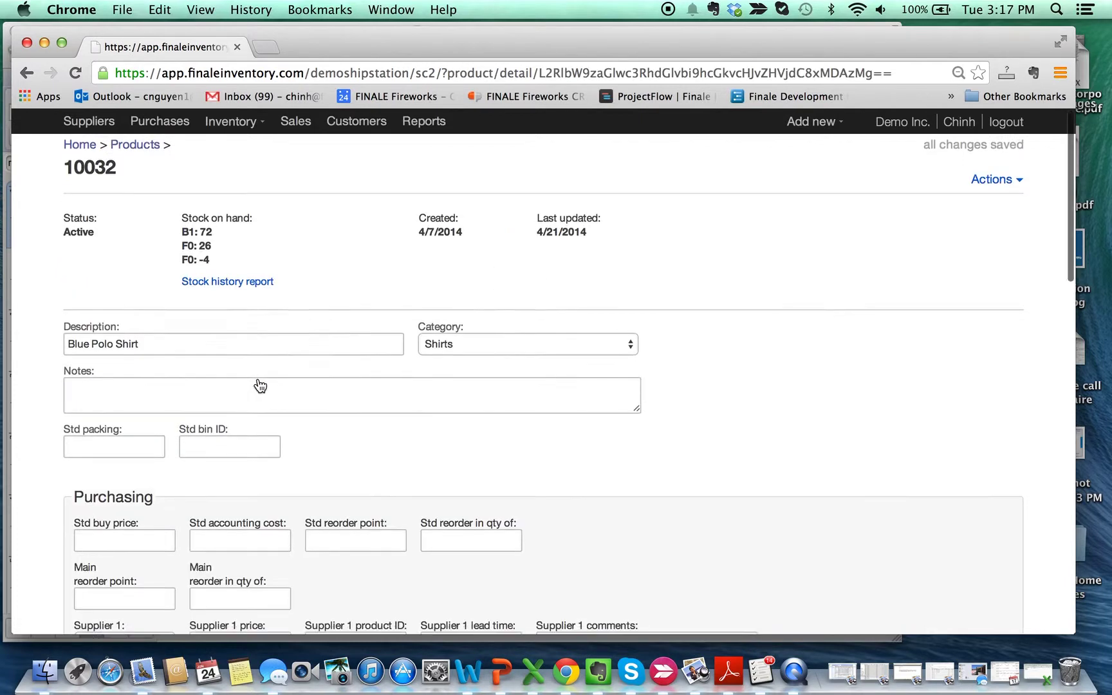
scroll(258, 378, "down", 1)
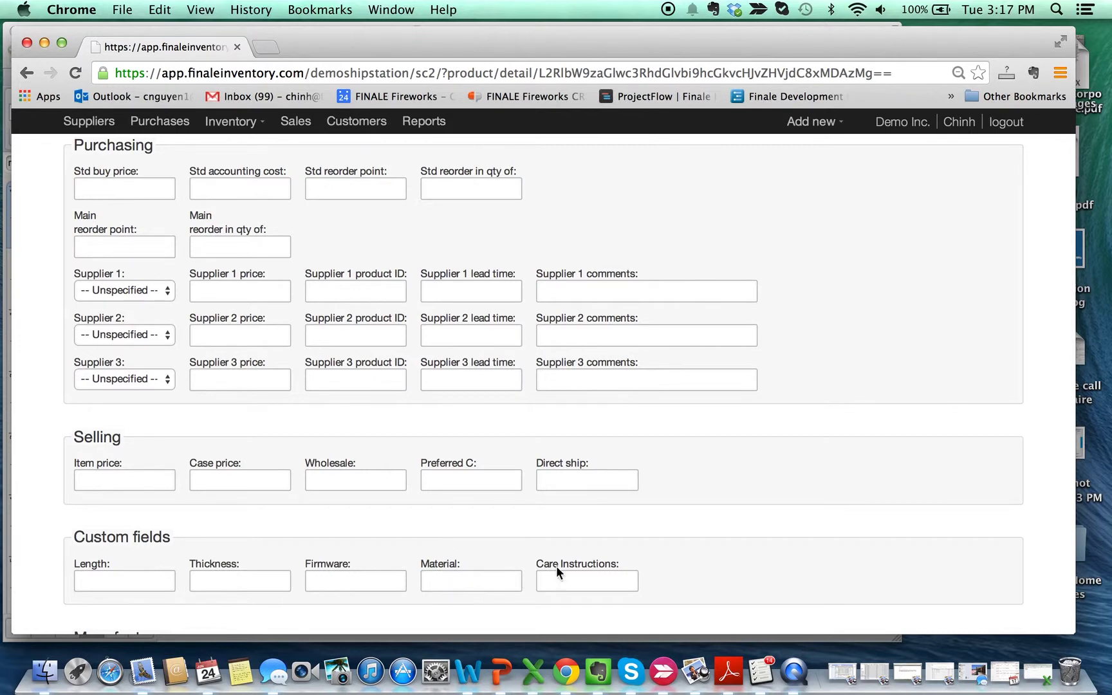
scroll(524, 394, "up", 8)
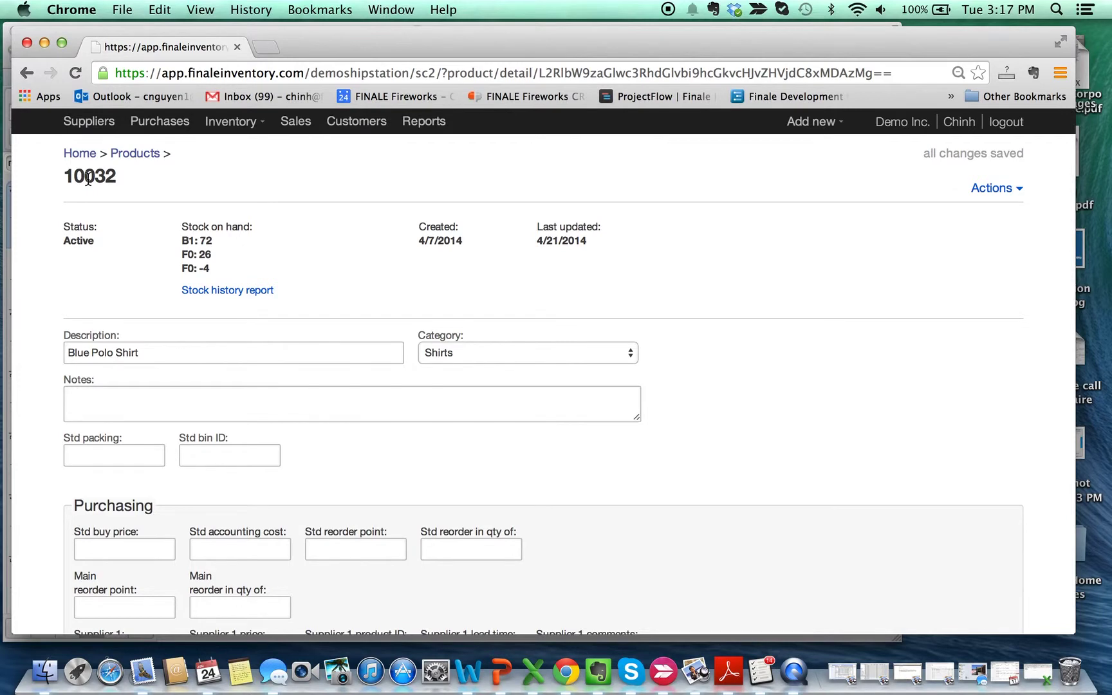
scroll(236, 345, "down", 4)
scroll(236, 345, "up", 3)
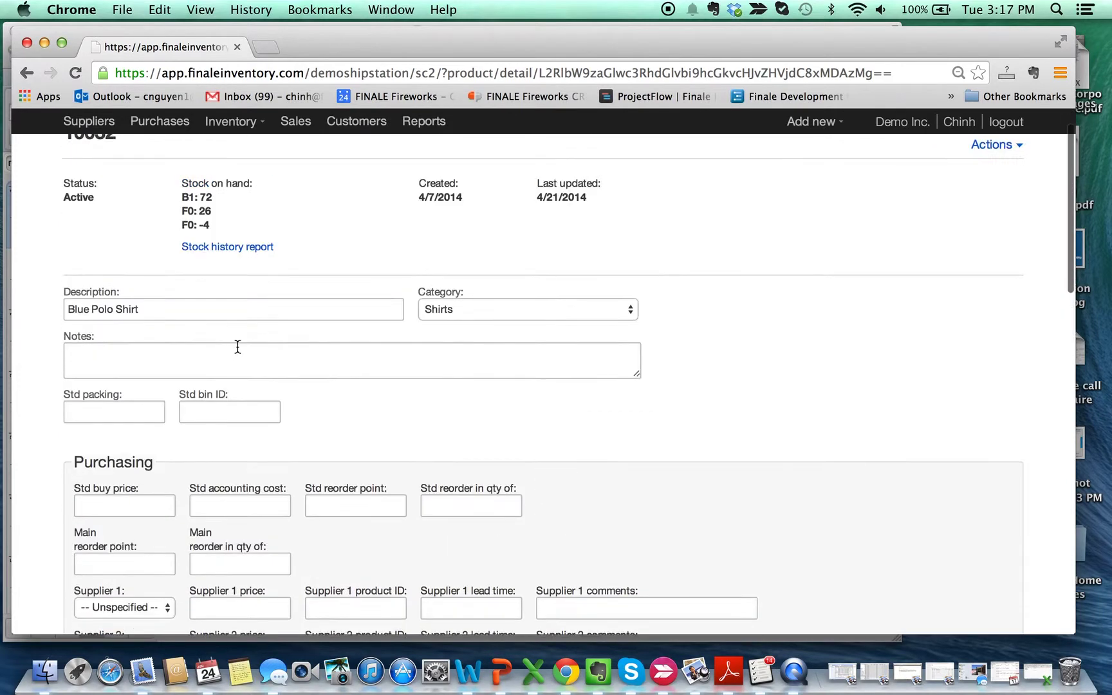
scroll(237, 346, "up", 1)
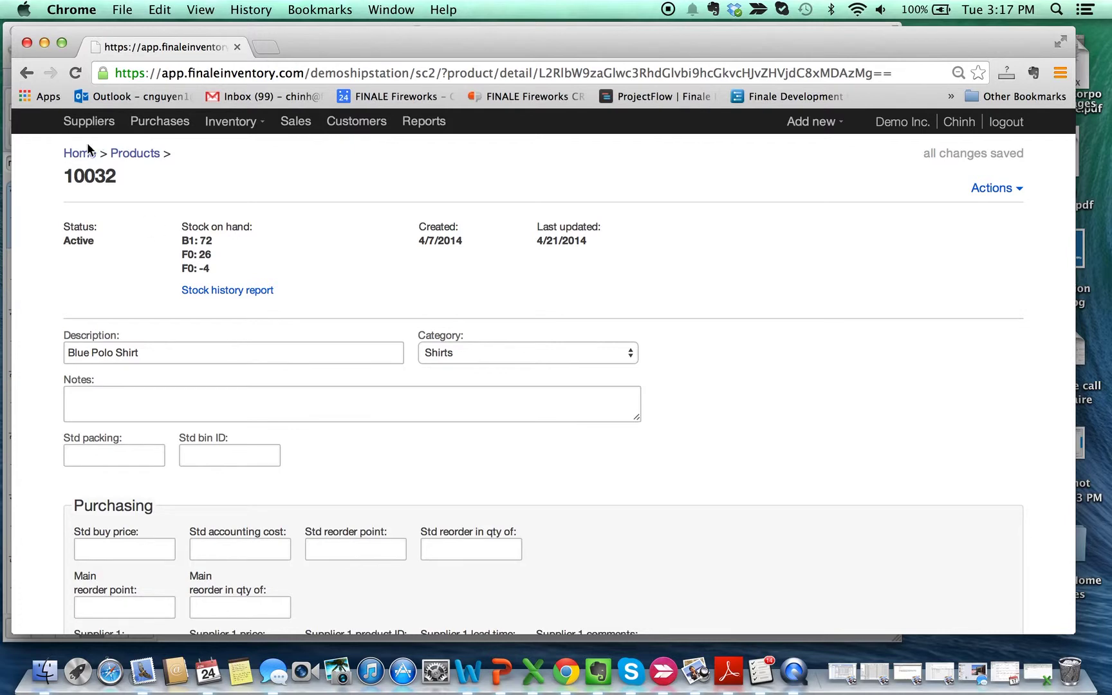
left_click(27, 73)
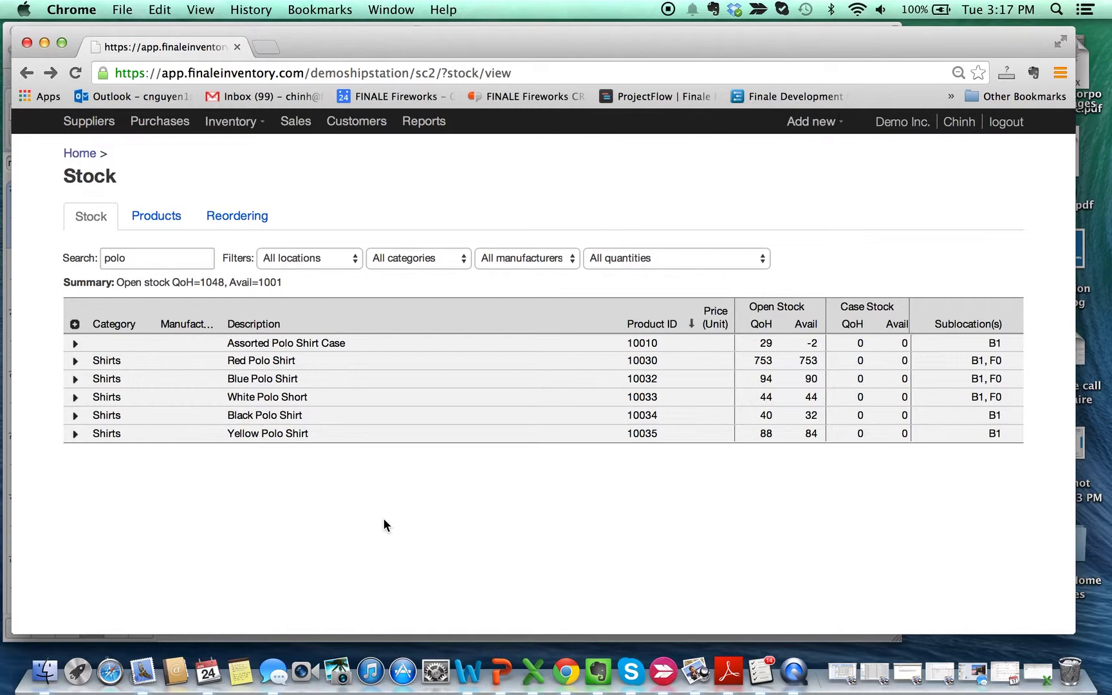
In the Excel product list, enter '100% Cotton' in C2 and 'Machine Wash Cold' in D2
left_click(533, 672)
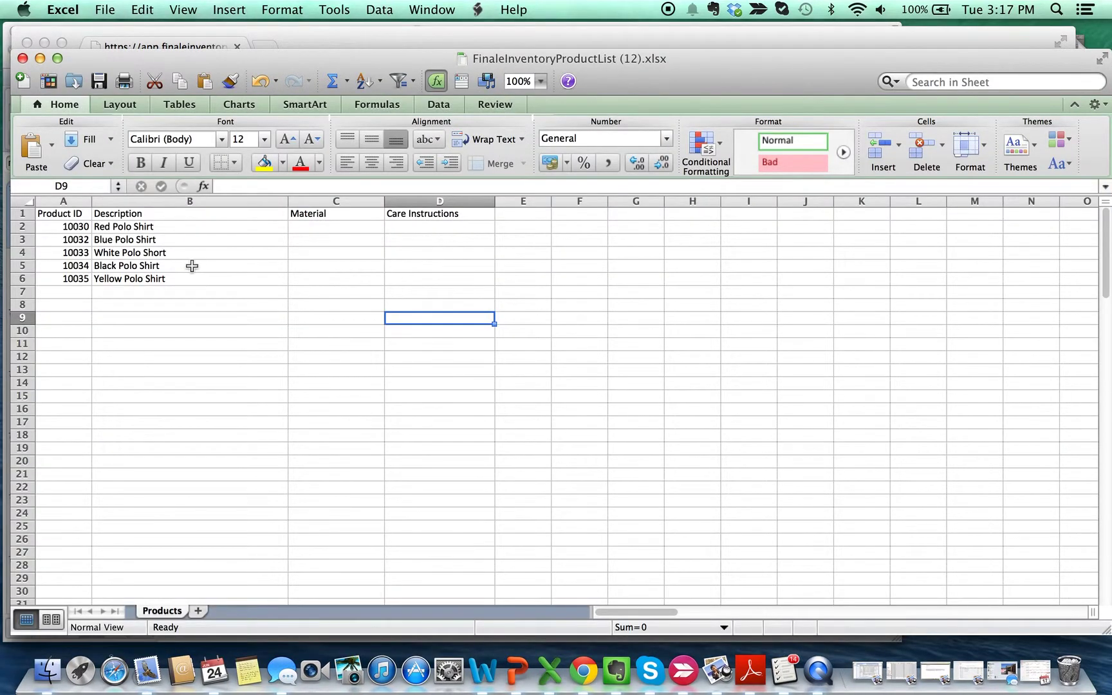
left_click(326, 219)
left_click(323, 228)
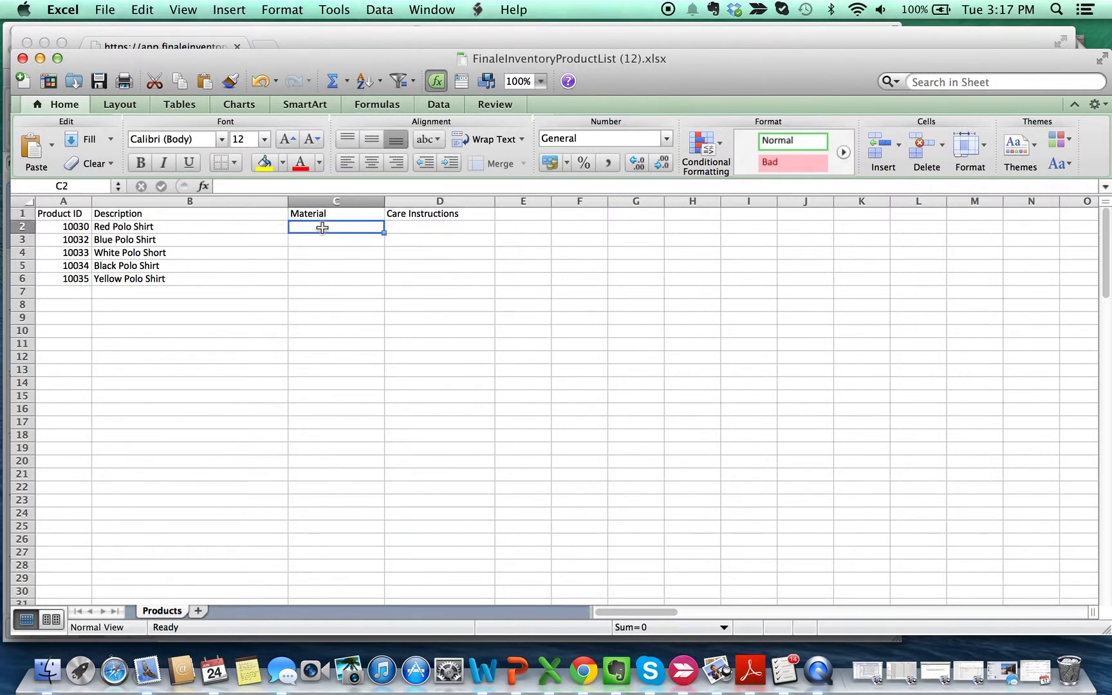
left_click(403, 229)
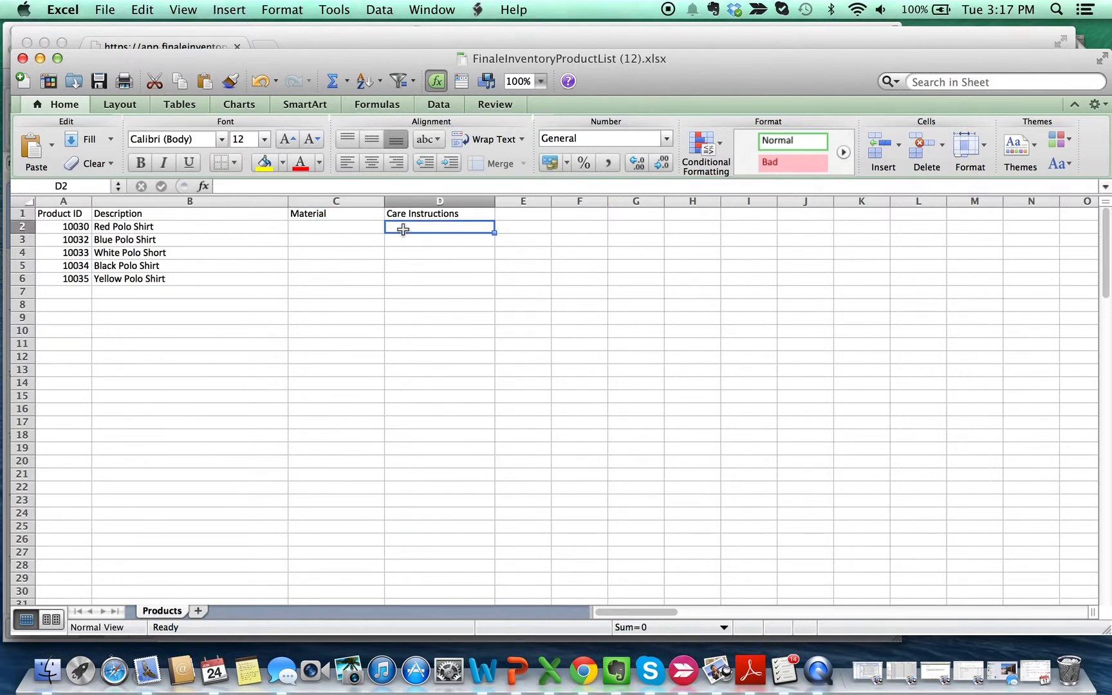
left_click(326, 232)
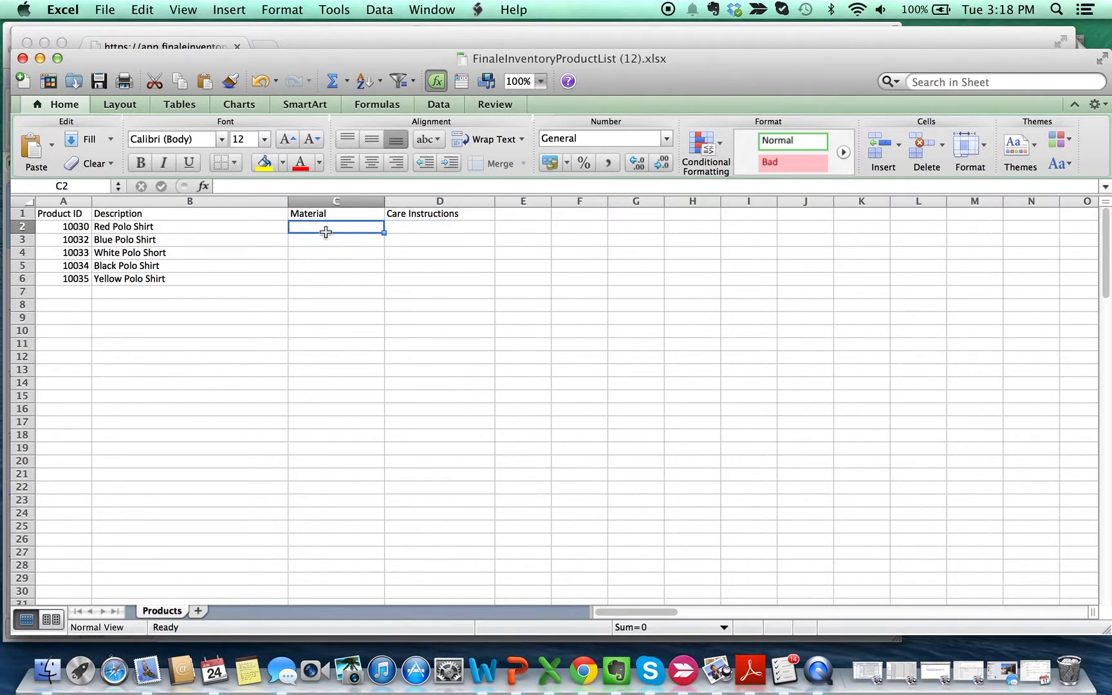
type("100% Cot")
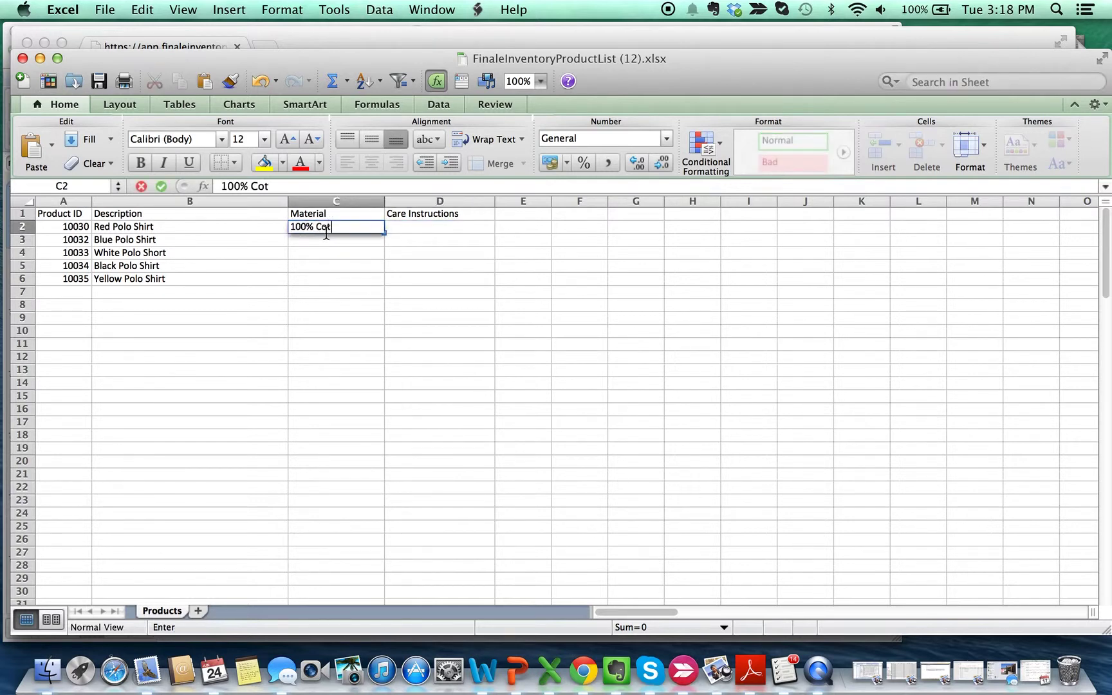
type("ton")
key("Return")
key("Up")
key("Right")
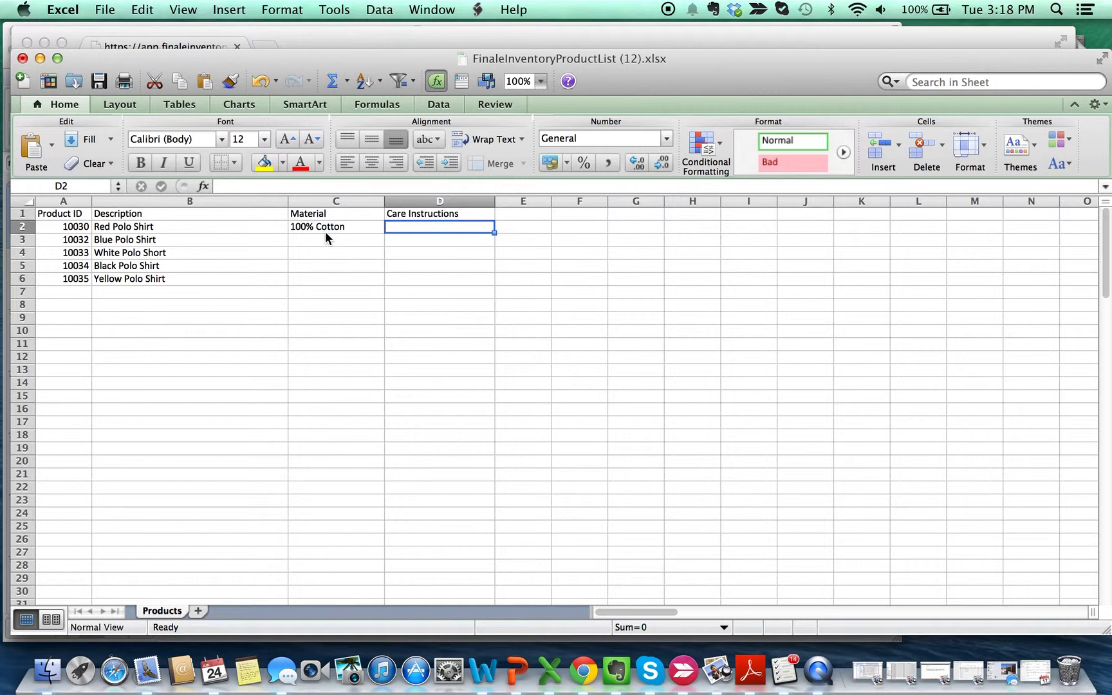
type("Ma")
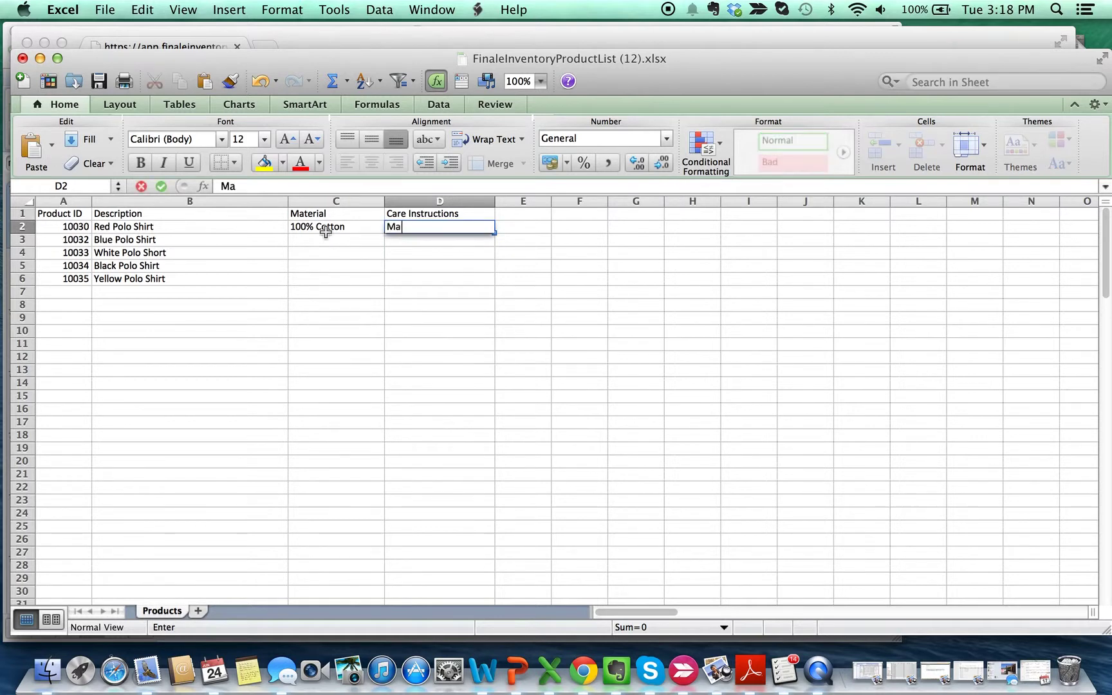
type("chine Wash")
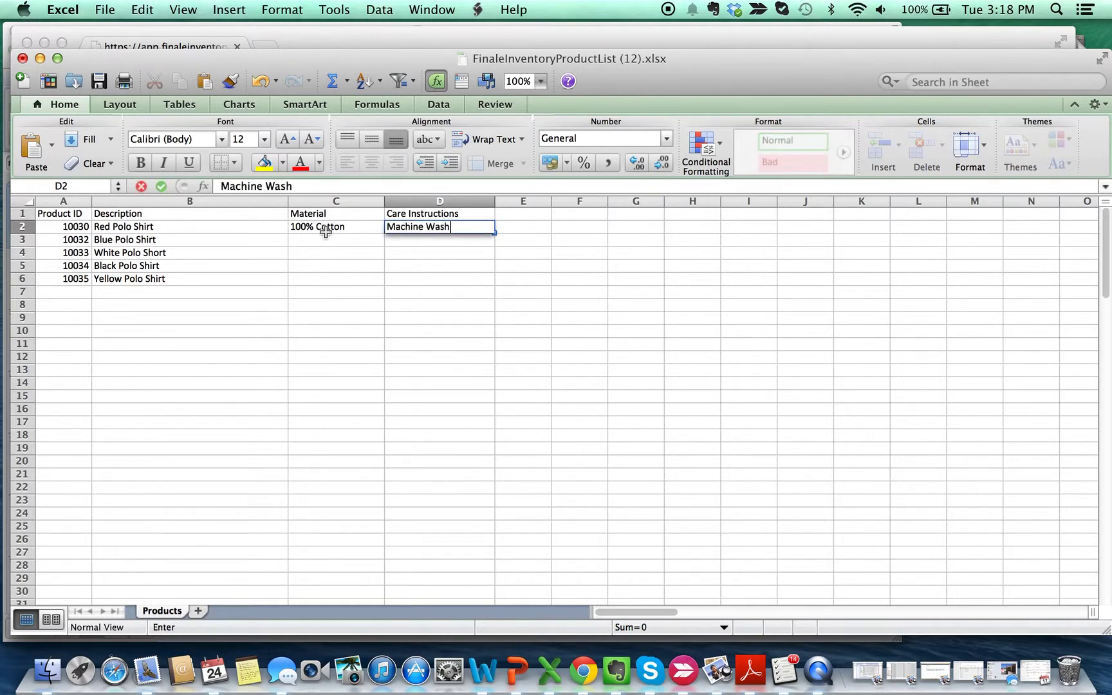
type(" Cold")
key("Return")
Copy C2:D2 down to the Blue, White, Black and Yellow polo shirt rows
key("Up")
key("Left")
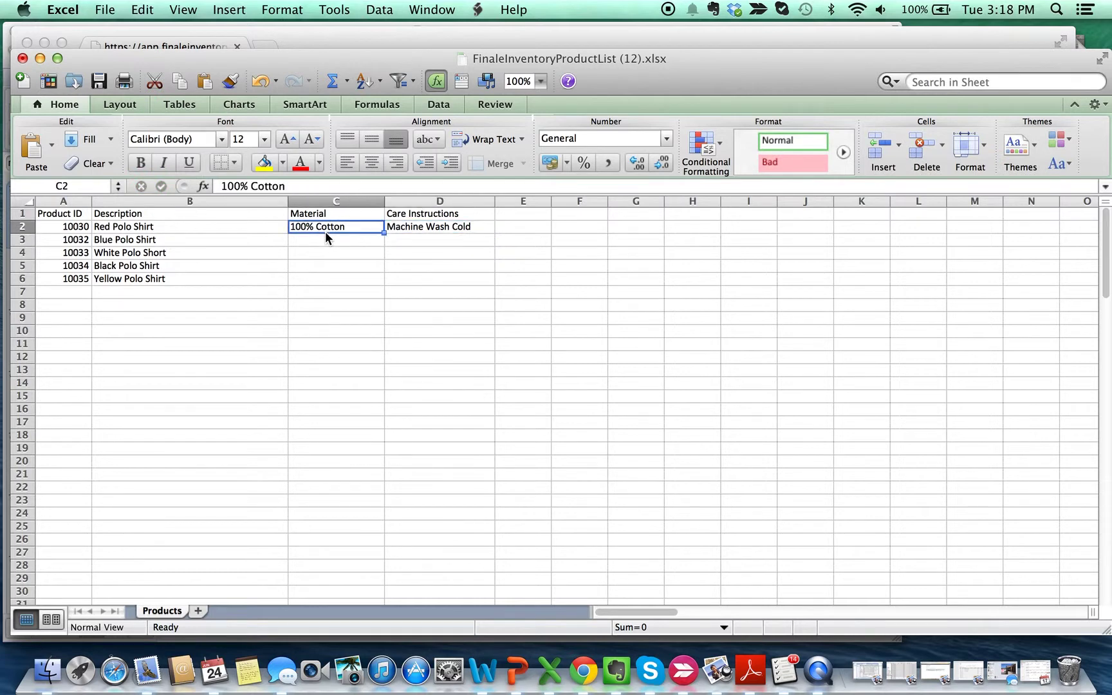
key("shift+Right")
key("super+c")
key("Down")
key("super+v")
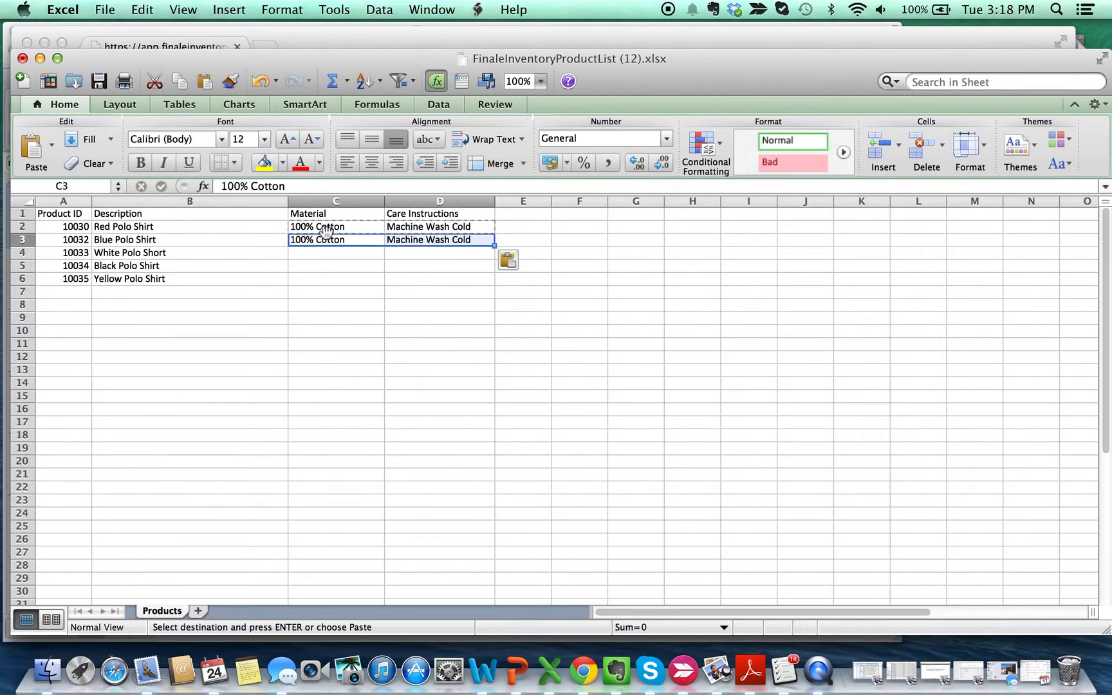
key("Down")
key("super+v")
key("Down")
key("super+v")
key("Down")
key("super+v")
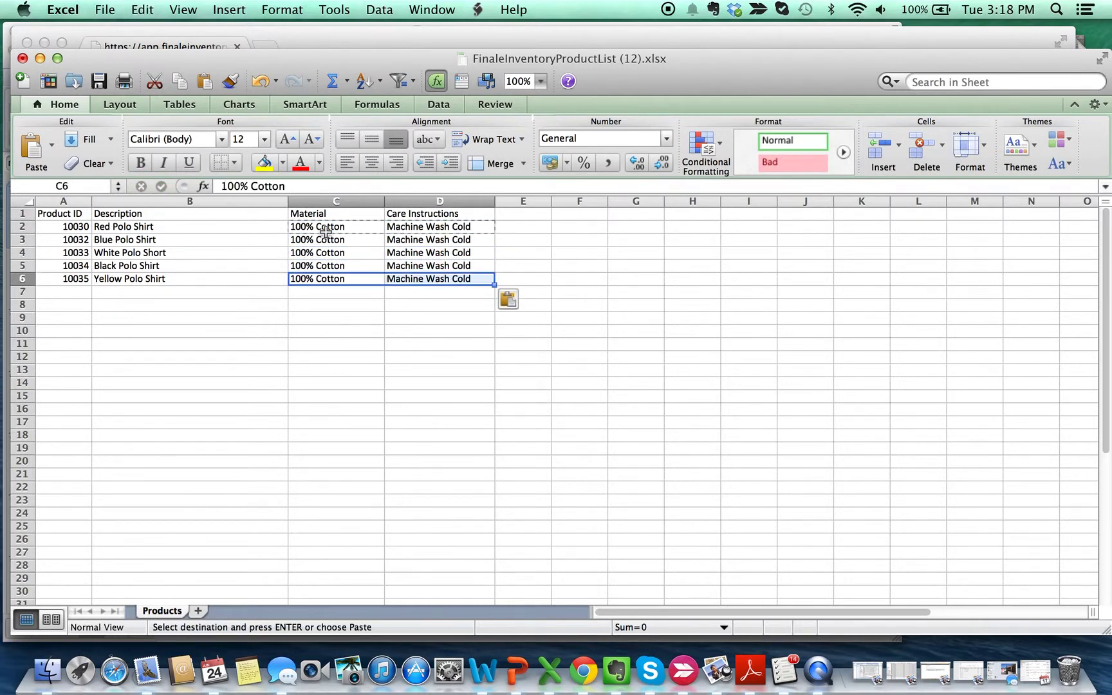
key("Escape")
Select the whole product table A1:D6 and copy it
key("shift+Up")
key("shift+Up")
key("shift+Up")
key("shift+Up")
key("shift+Up")
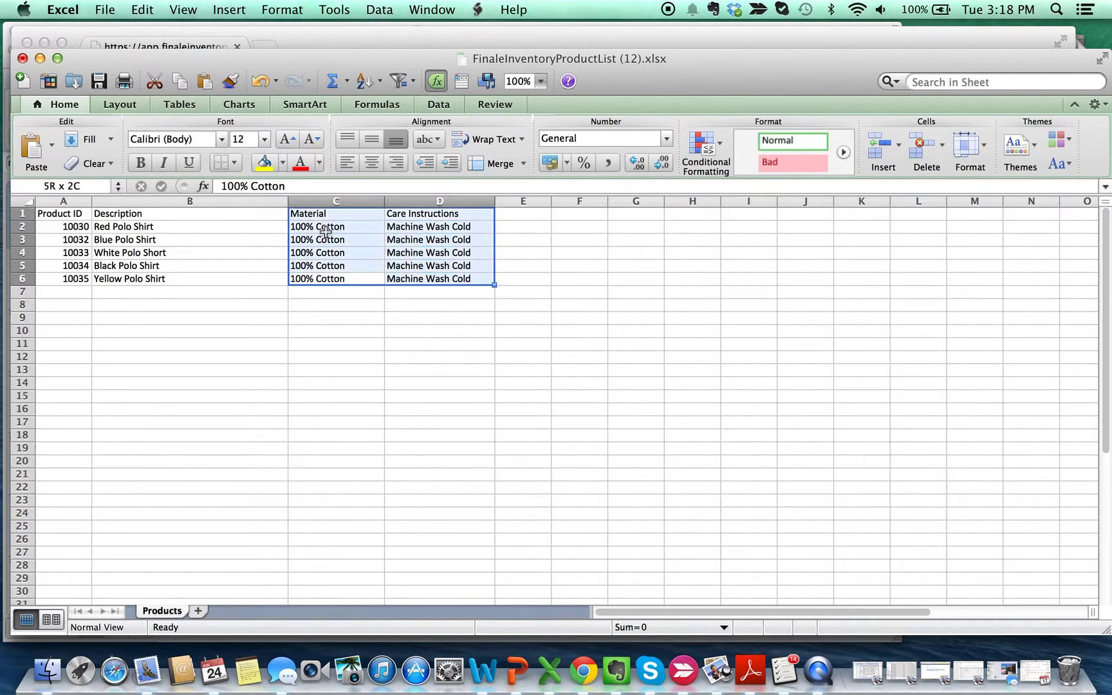
key("shift+Left")
key("shift+Left")
key("shift+Left")
key("shift+Right")
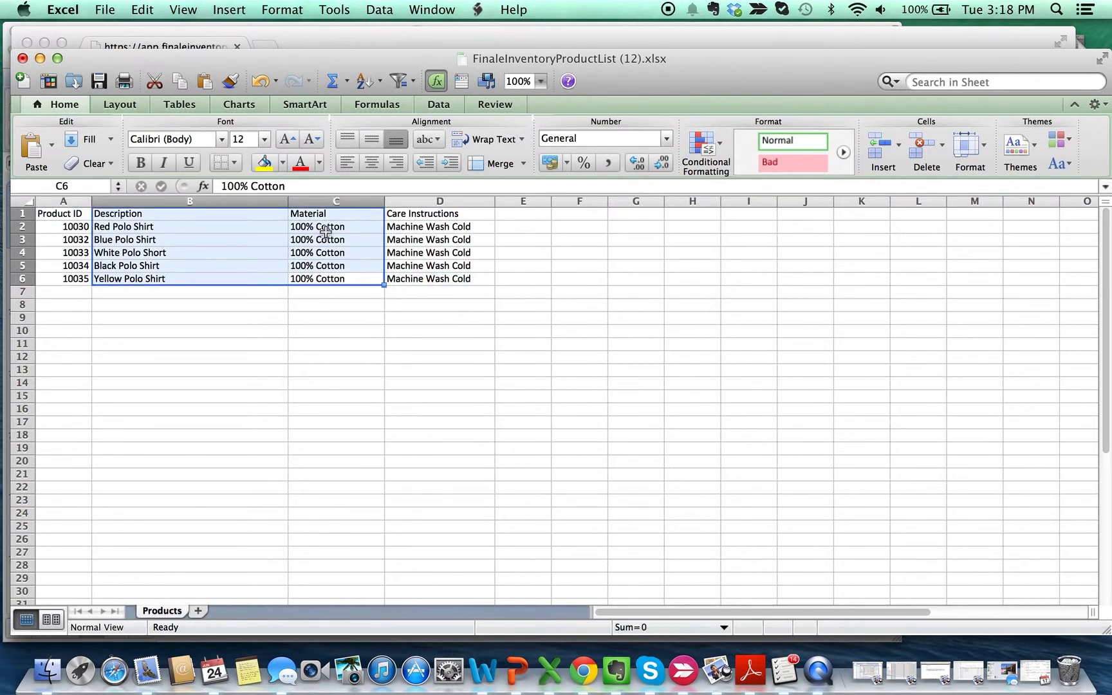
key("Left")
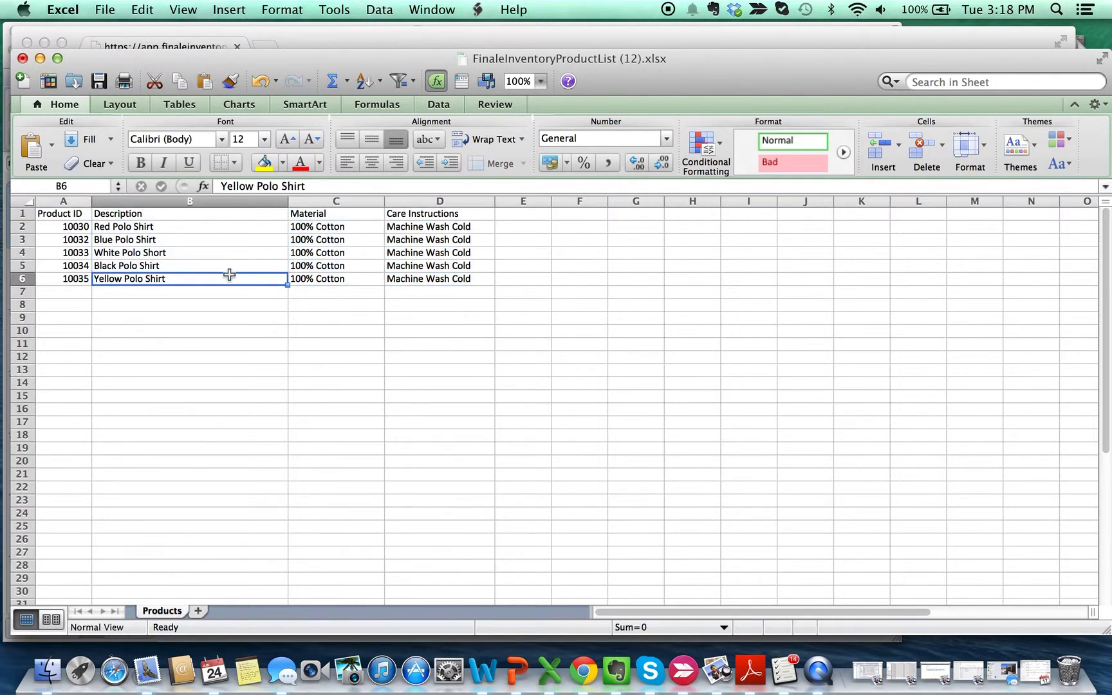
left_click(75, 213)
key("shift+Down")
key("shift+Down")
key("shift+Down")
key("shift+Down")
key("shift+Down")
key("shift+Right")
key("shift+Right")
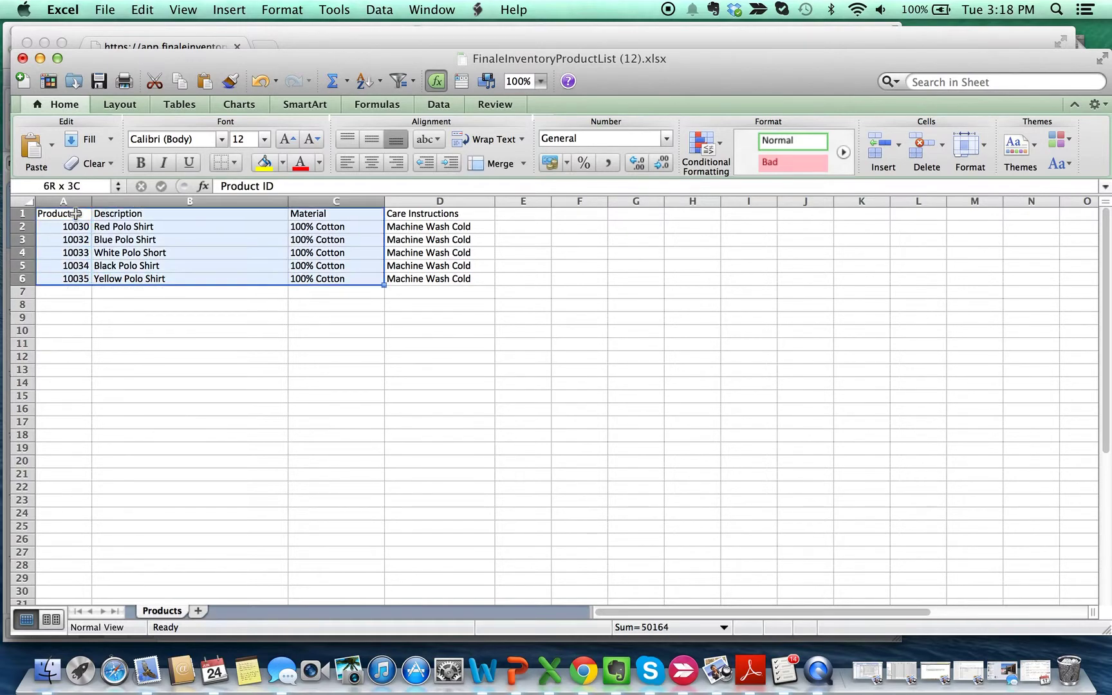
key("shift+Right")
key("super+c")
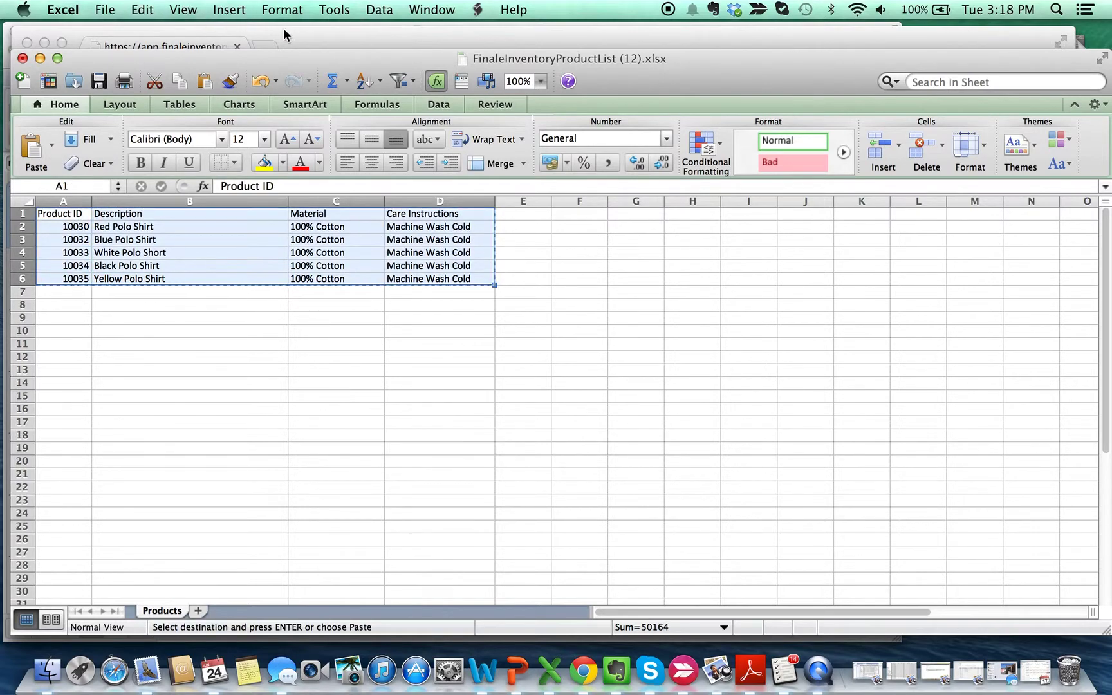
In Finale, open 'Import to batch create & update products' under Import & export
left_click(300, 33)
left_click(79, 154)
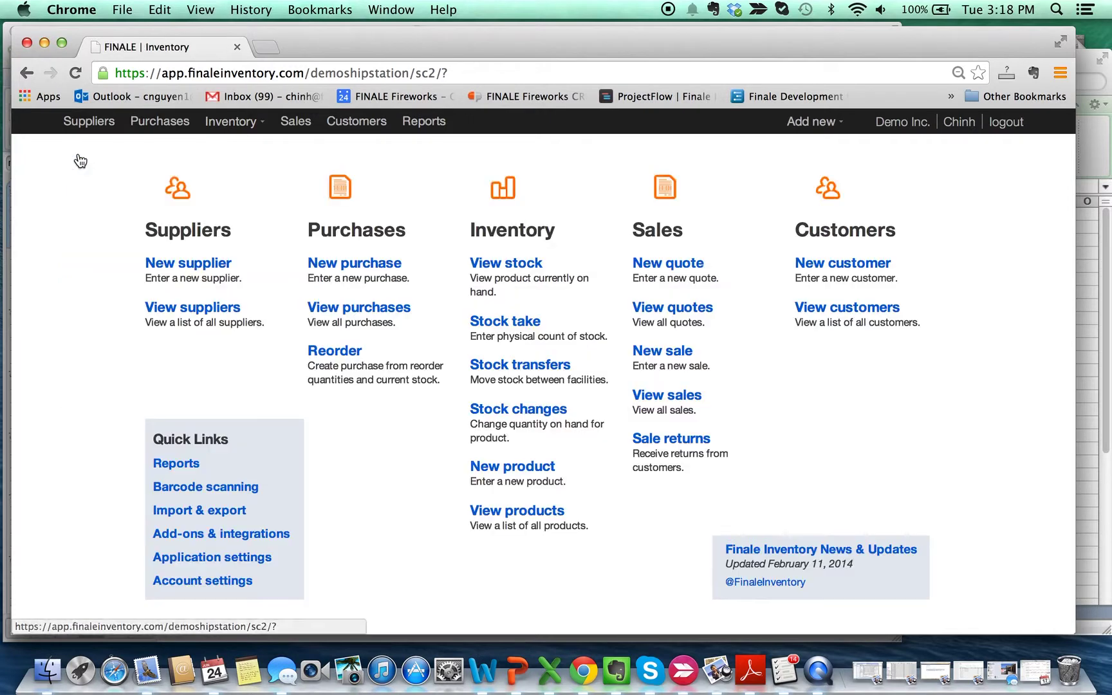
left_click(174, 511)
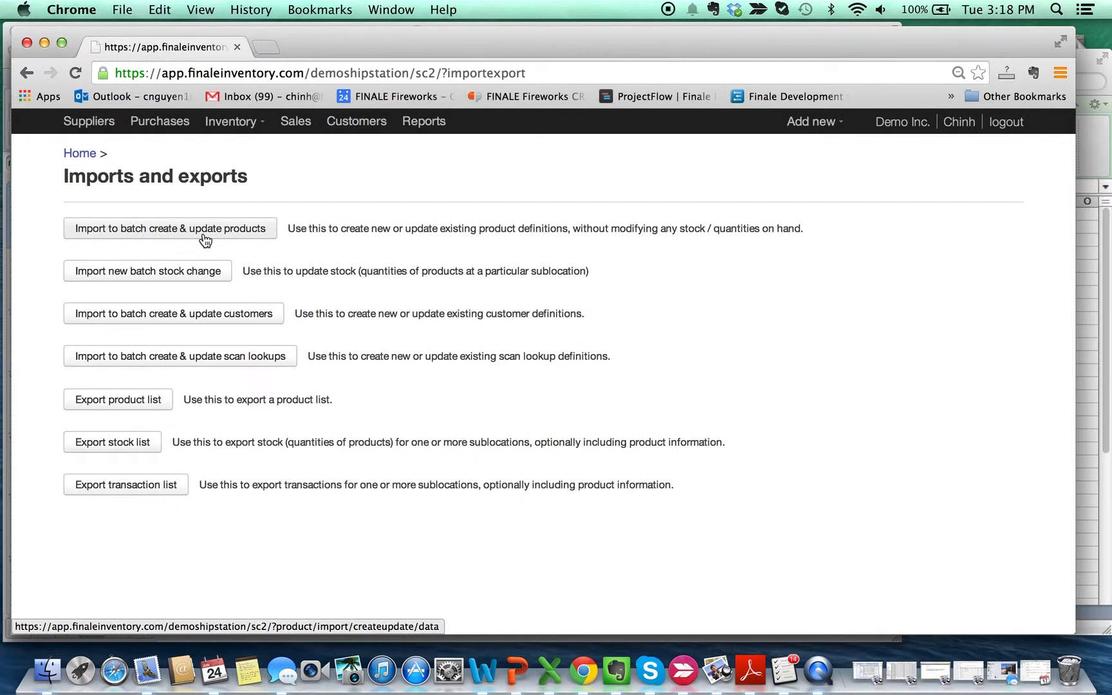
left_click(238, 230)
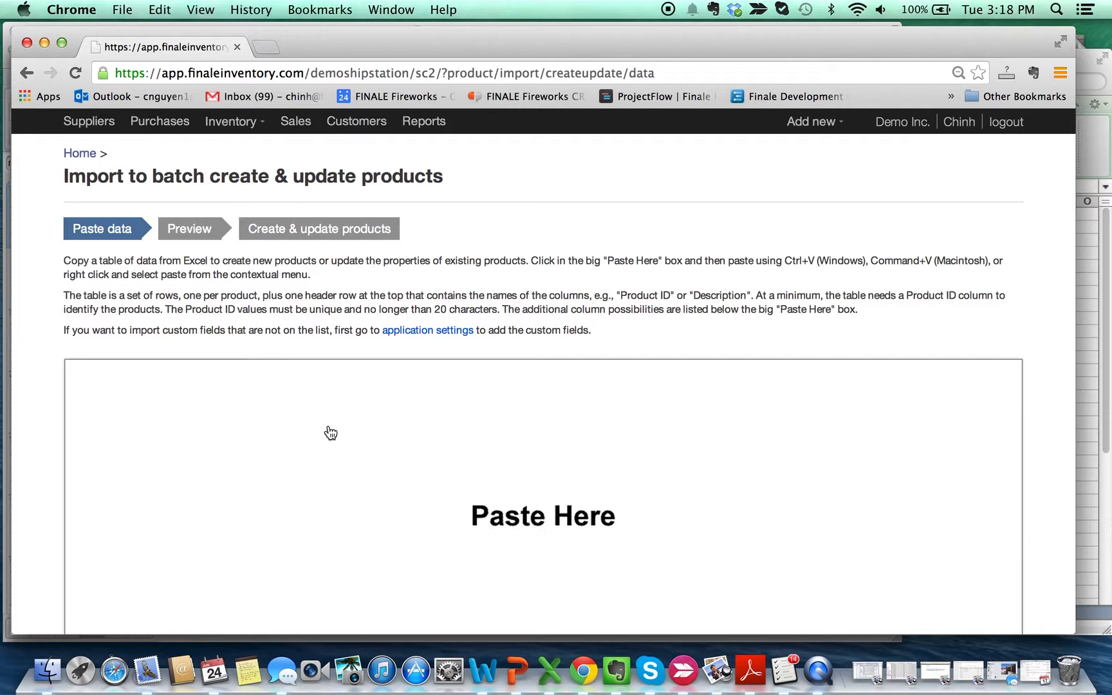
Paste the copied table, accept the preview, and commit the updates to the five polo shirts
key("super+v")
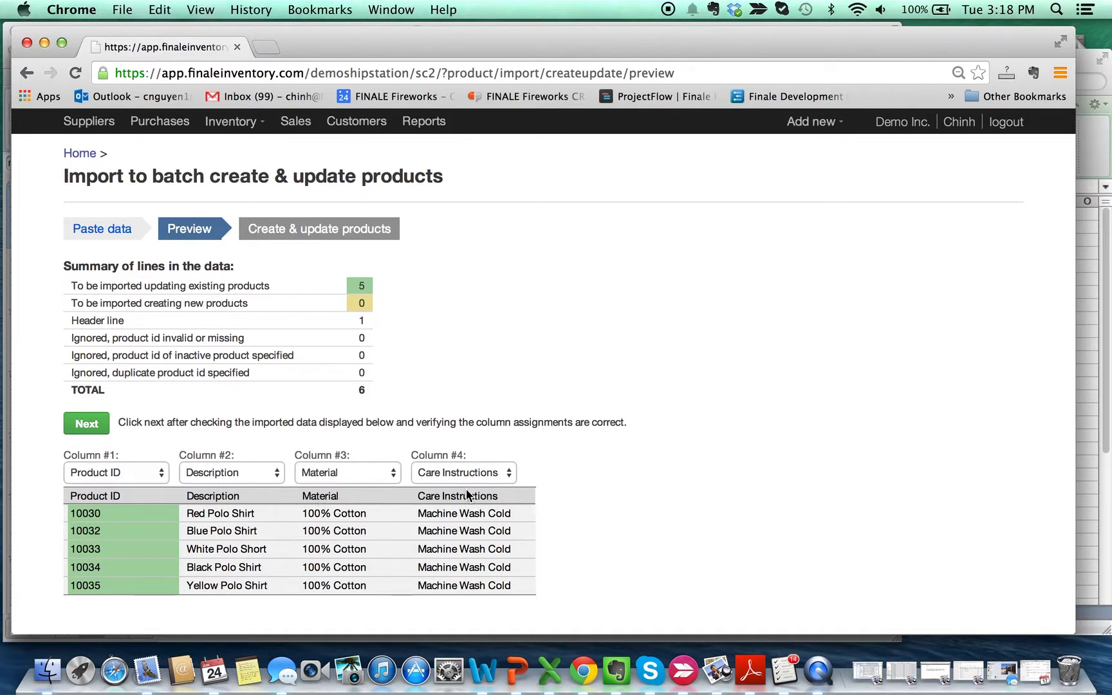
left_click(87, 424)
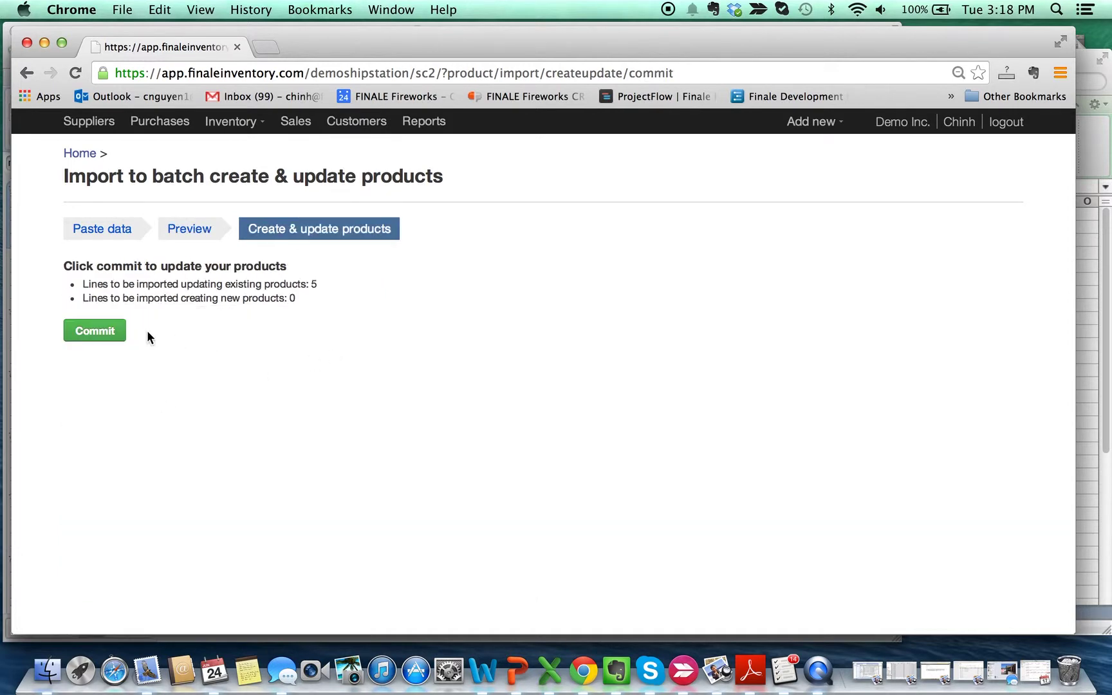
left_click(113, 331)
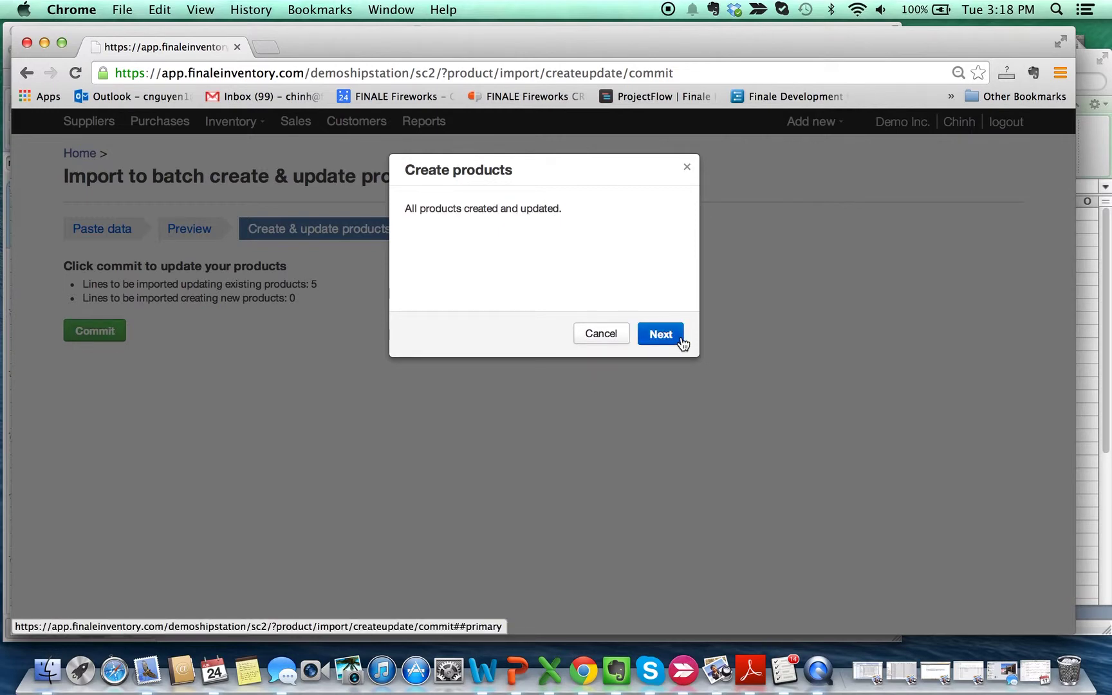
left_click(681, 341)
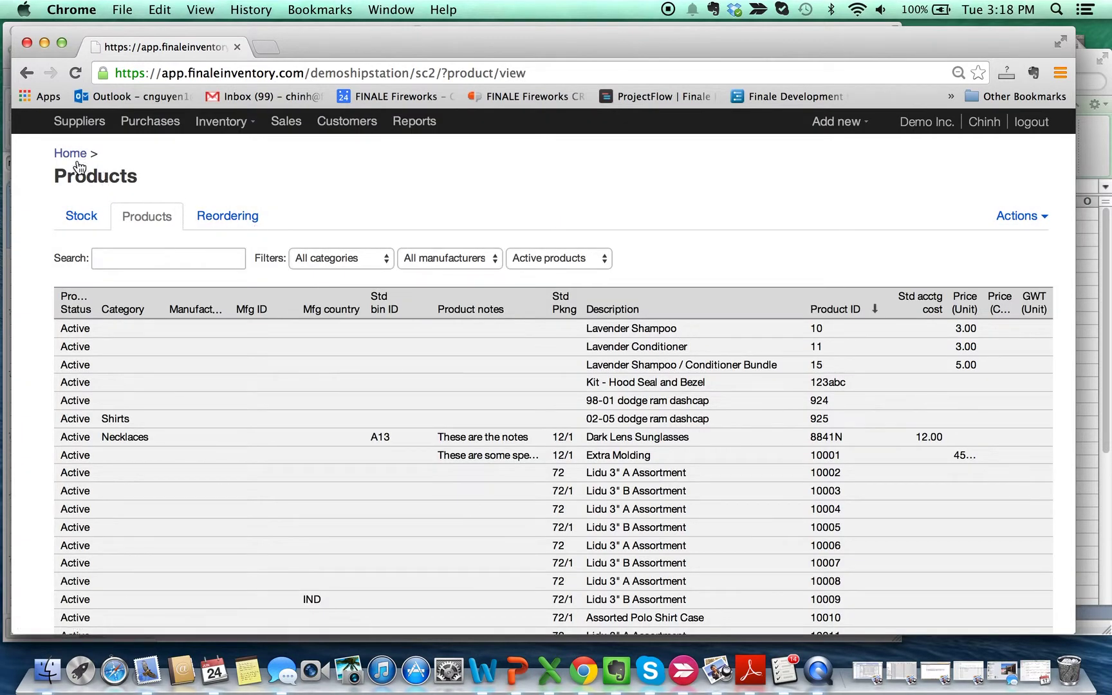
Search 'polo' and open Blue Polo Shirt 10032 to verify 100% Cotton and Machine Wash Cold
left_click(125, 258)
type("polo")
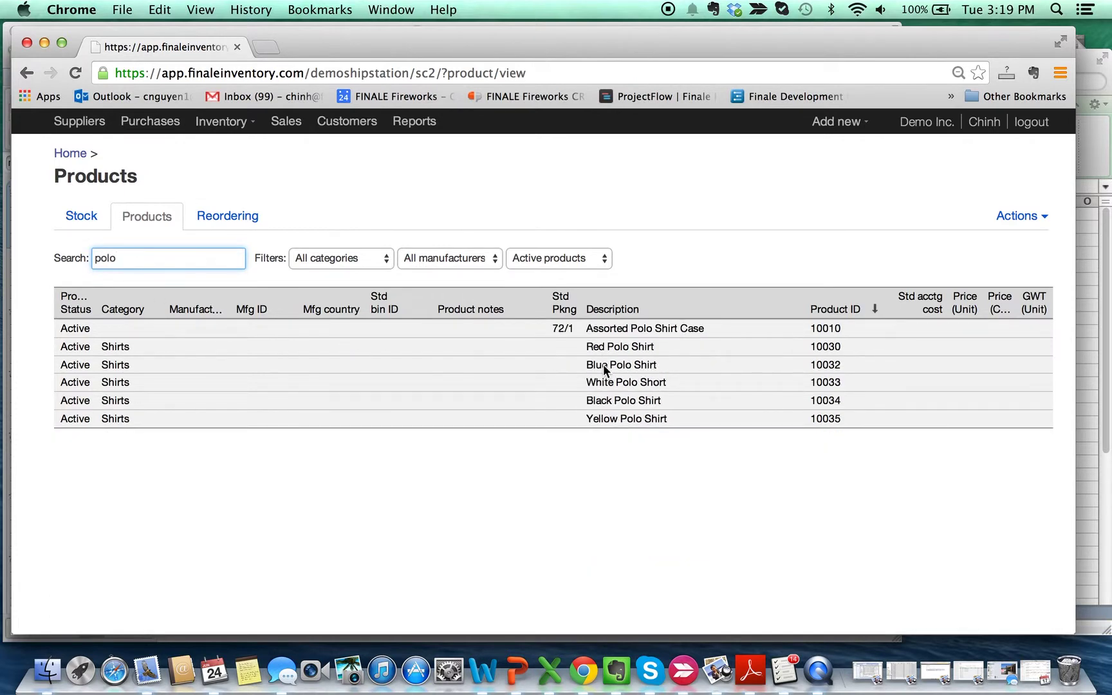
left_click(603, 364)
scroll(561, 416, "down", 3)
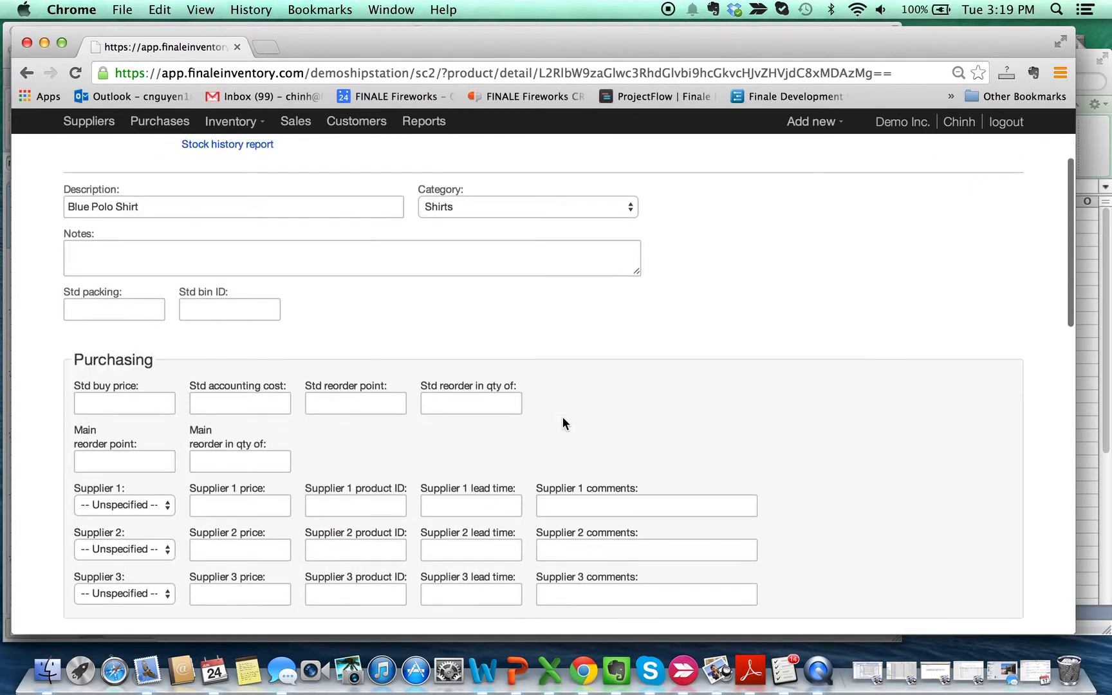
scroll(562, 416, "down", 5)
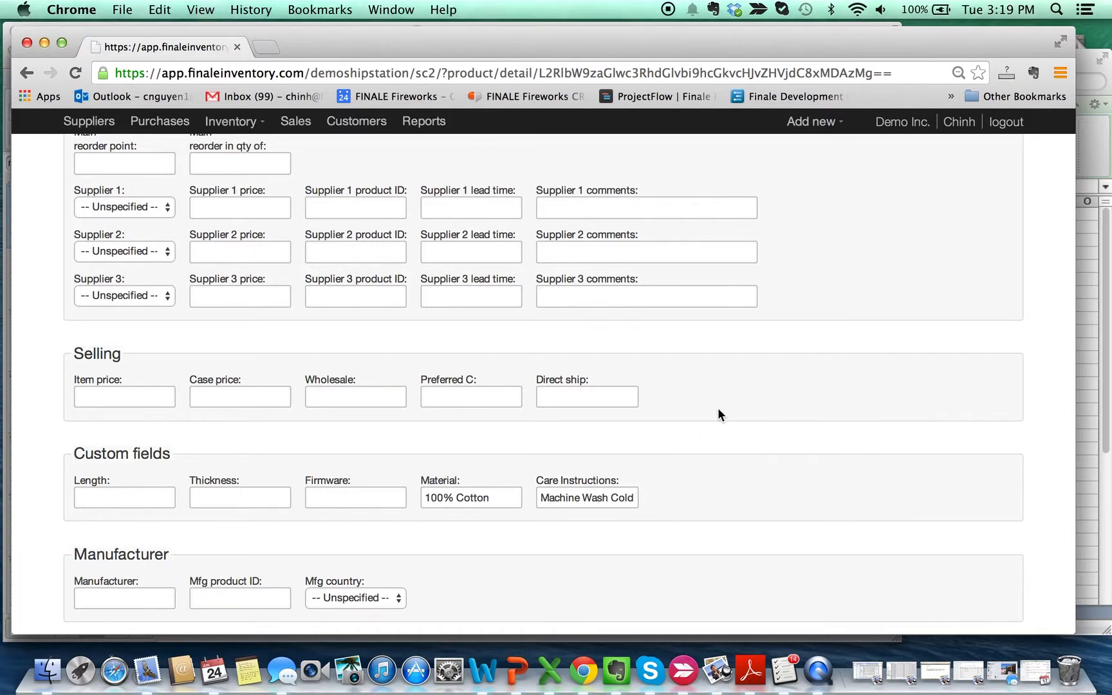
scroll(718, 413, "up", 10)
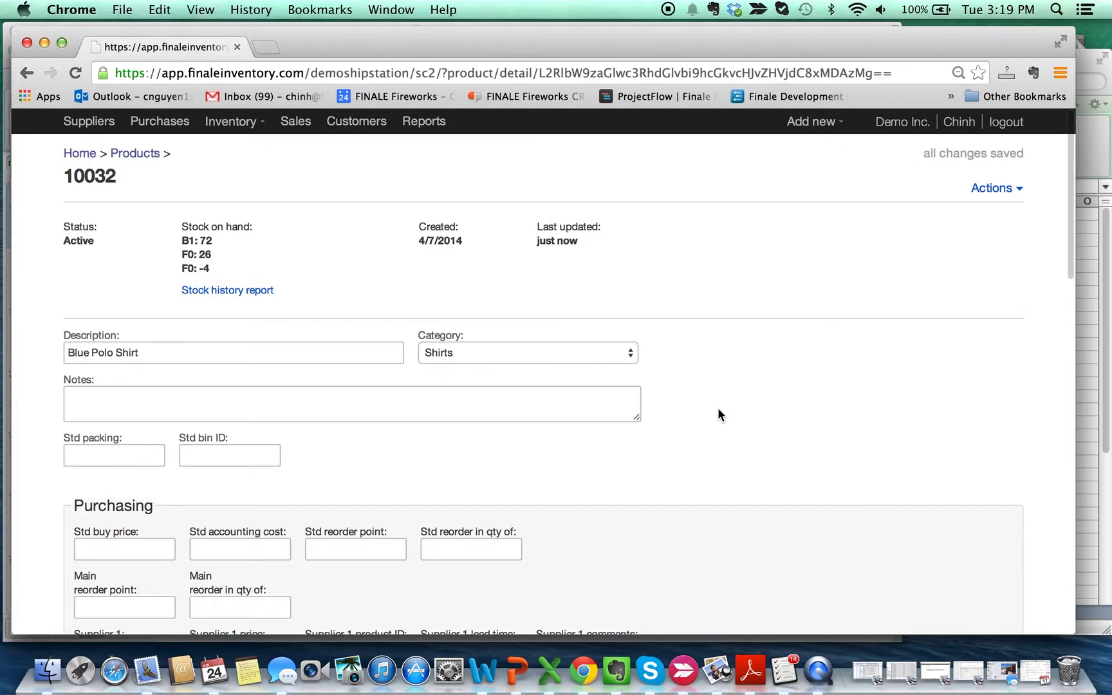